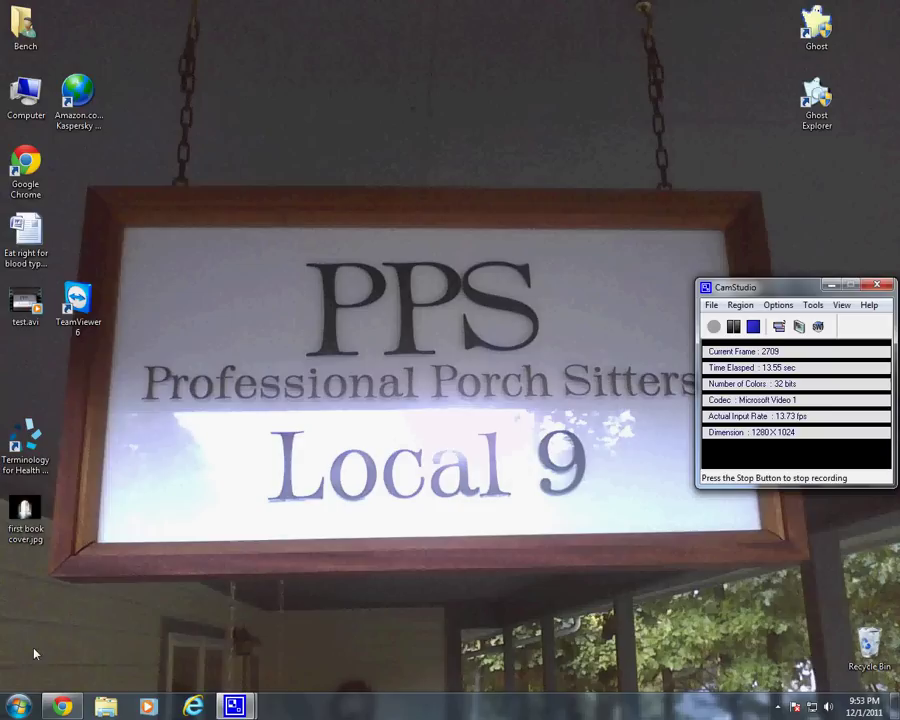
Step: Open the Windows 7 Start menu from the taskbar's Start orb
{"action": "left_click", "coordinate": [22, 706]}
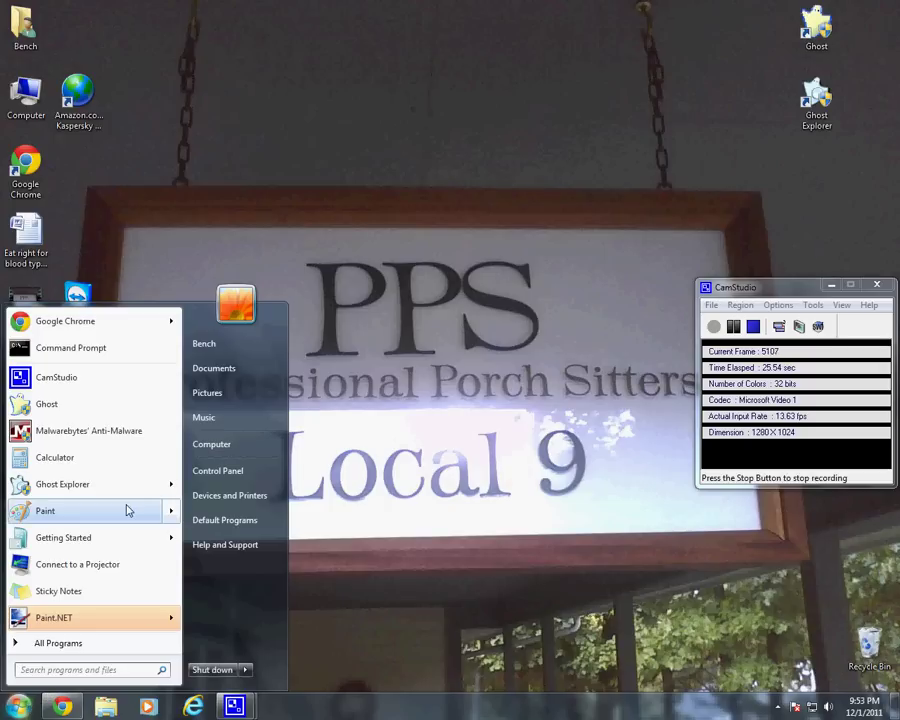
Step: Launch Paint from All Programs > Accessories to get a blank untitled canvas
{"action": "mouse_move", "coordinate": [119, 486]}
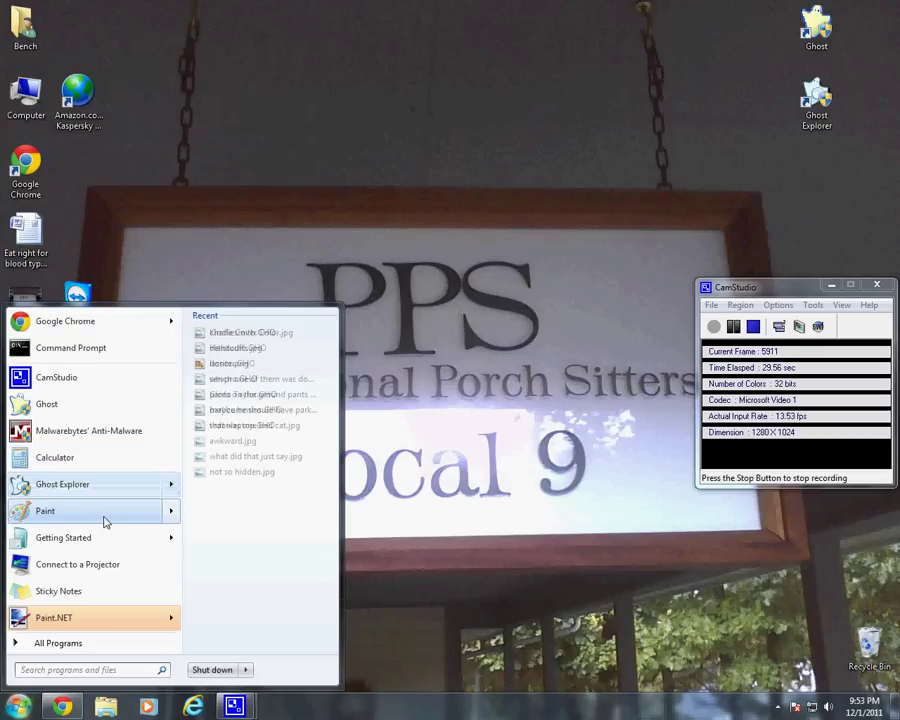
{"action": "left_click", "coordinate": [98, 641]}
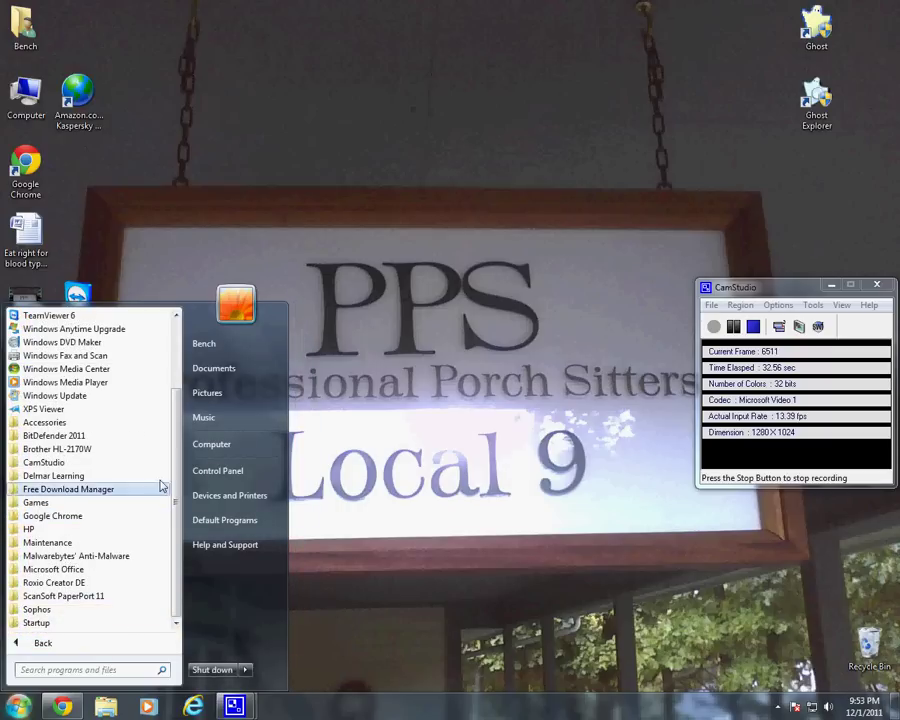
{"action": "left_click", "coordinate": [113, 425]}
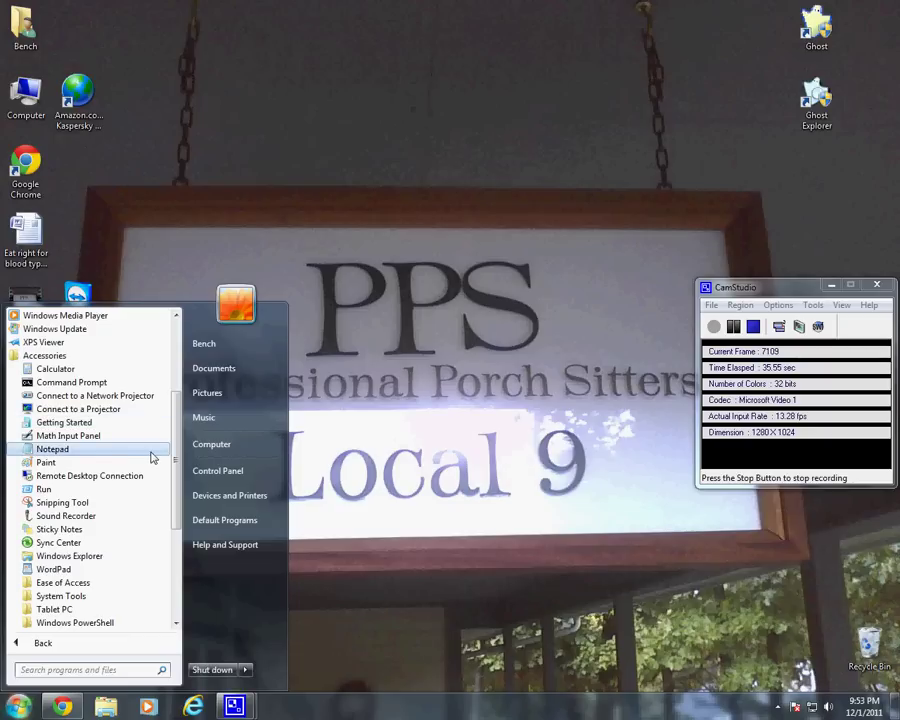
{"action": "left_click", "coordinate": [76, 466]}
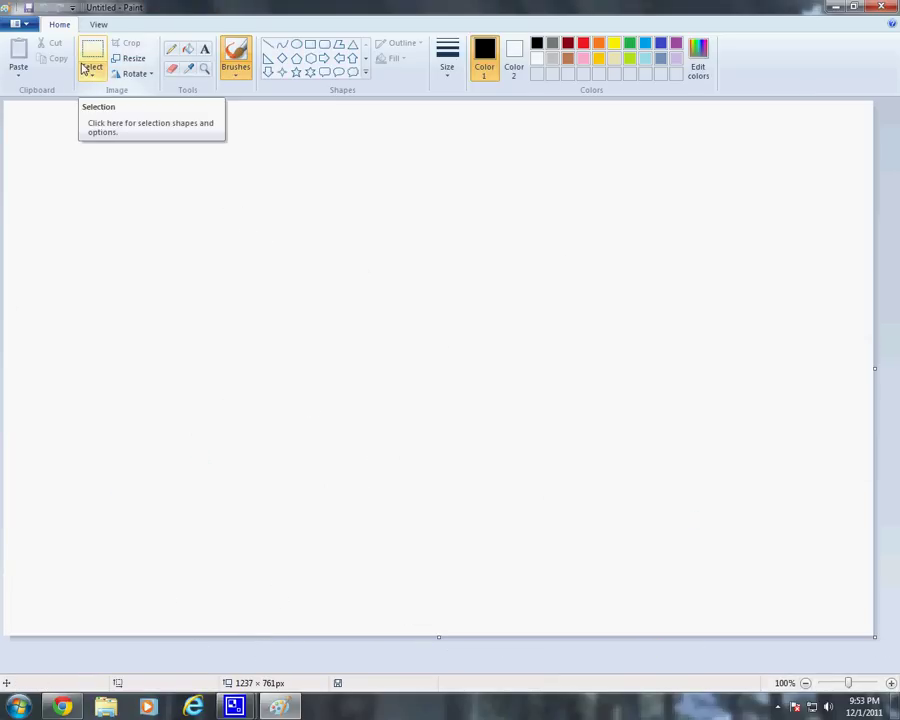
Step: Resize the canvas in pixels to 400 wide by 600 high with aspect ratio unlocked
{"action": "left_click", "coordinate": [134, 62]}
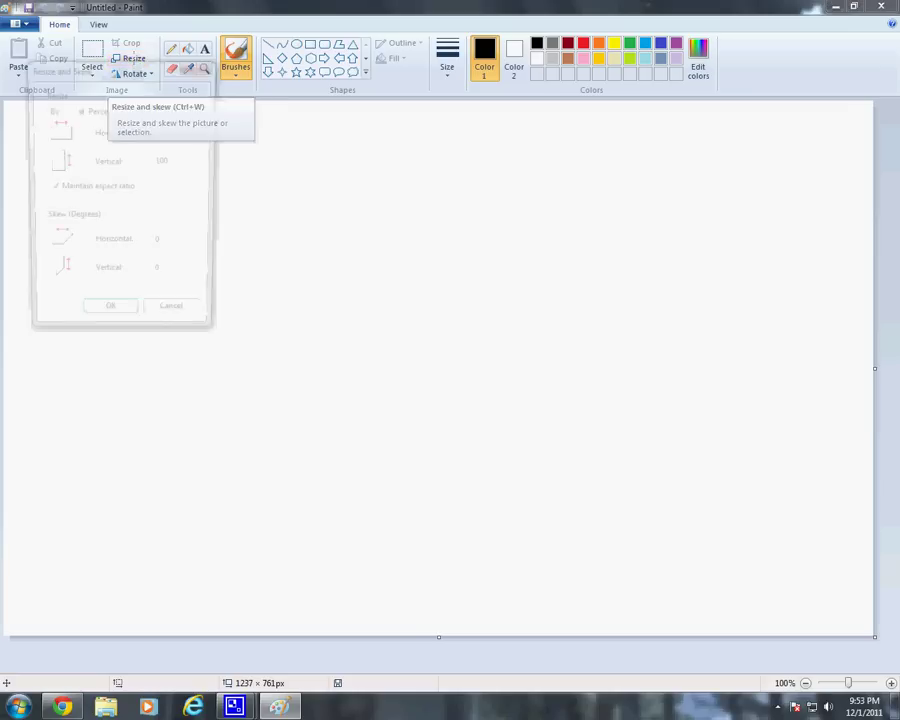
{"action": "left_click_drag", "start_coordinate": [140, 82], "coordinate": [386, 232]}
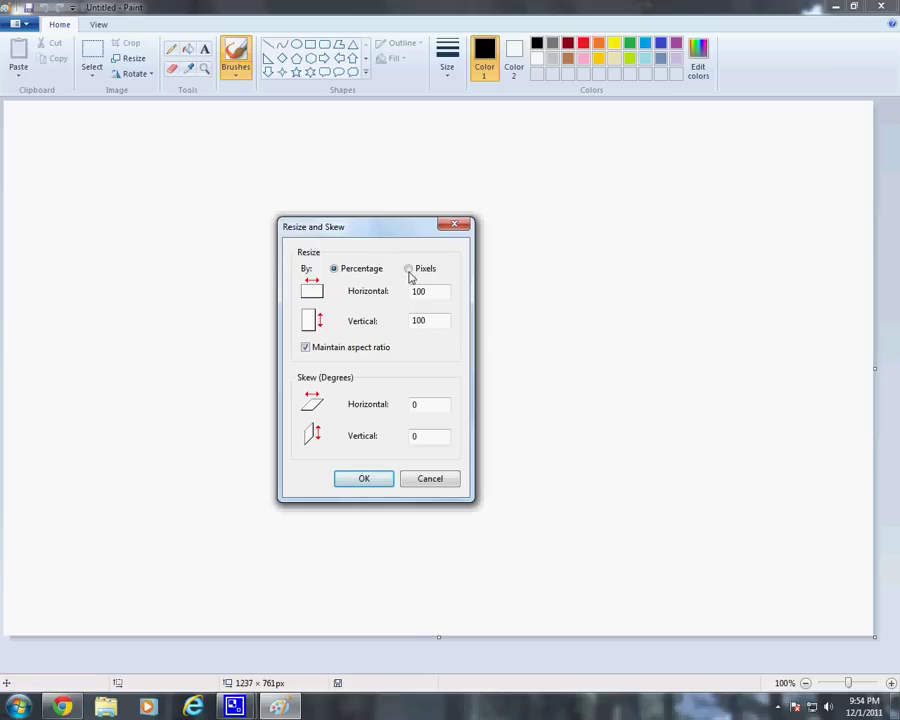
{"action": "left_click", "coordinate": [455, 224]}
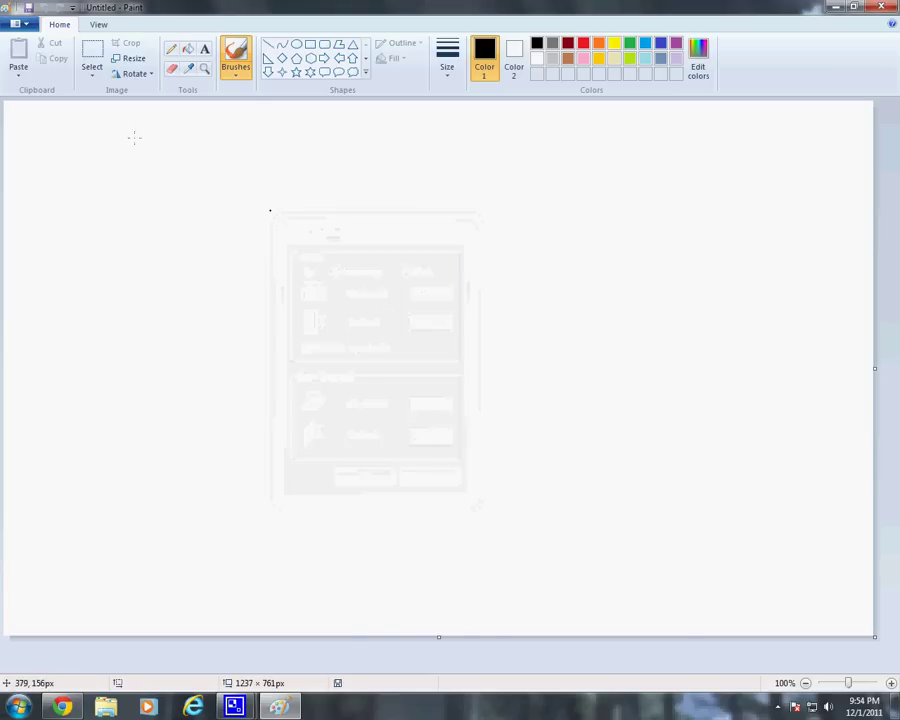
{"action": "left_click", "coordinate": [137, 62]}
{"action": "left_click_drag", "start_coordinate": [116, 68], "coordinate": [323, 183]}
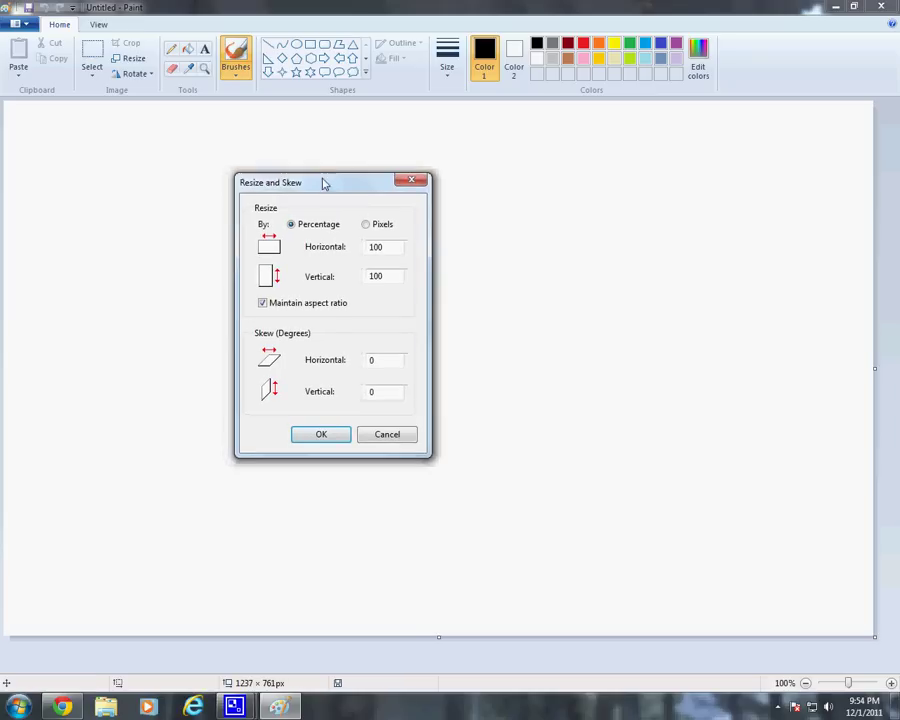
{"action": "left_click", "coordinate": [368, 229]}
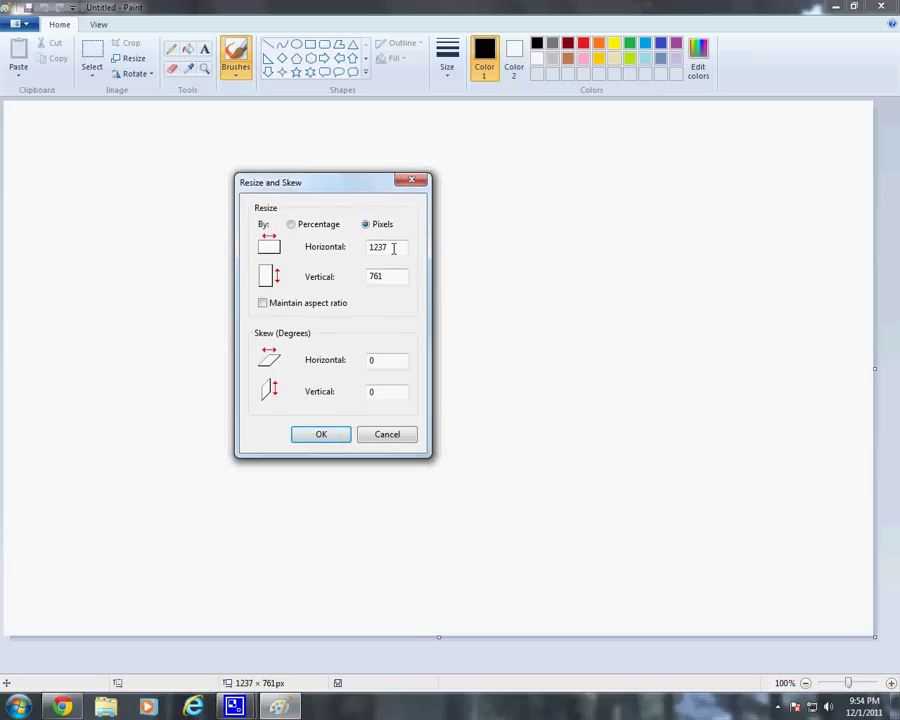
{"action": "left_click_drag", "start_coordinate": [393, 249], "coordinate": [326, 252]}
{"action": "type", "text": "400"}
{"action": "left_click_drag", "start_coordinate": [400, 274], "coordinate": [350, 279]}
{"action": "type", "text": "600"}
{"action": "left_click", "coordinate": [306, 436]}
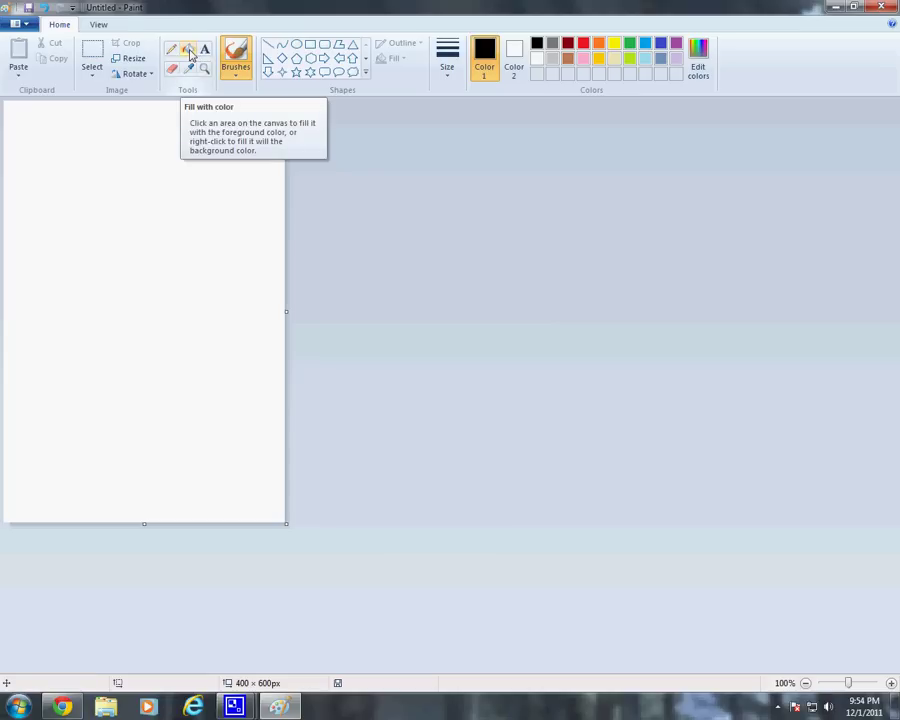
Step: Flood-fill the whole 400 × 600 canvas with black using the Fill tool
{"action": "left_click", "coordinate": [189, 52]}
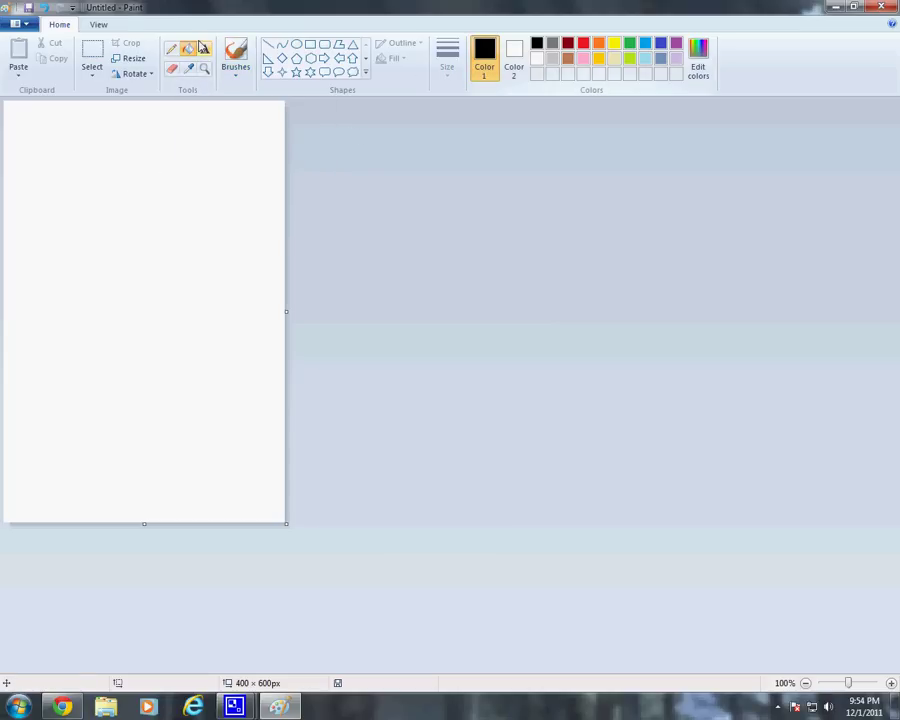
{"action": "left_click", "coordinate": [161, 203]}
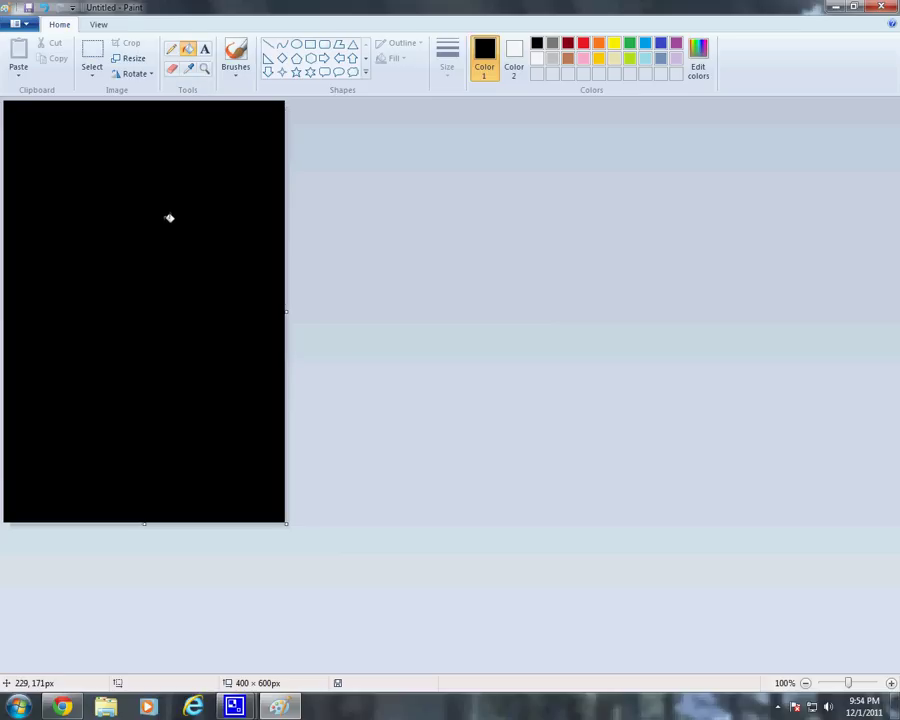
Step: Save the black canvas to the Desktop as JPEG file 'kindle cover.jpg'
{"action": "left_click", "coordinate": [30, 24]}
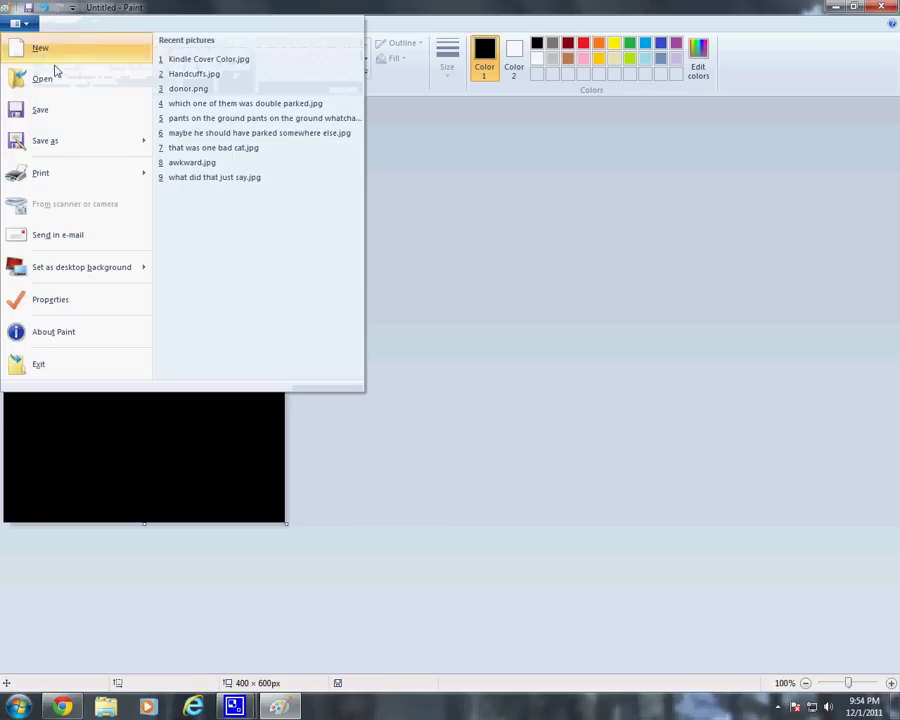
{"action": "left_click", "coordinate": [91, 118]}
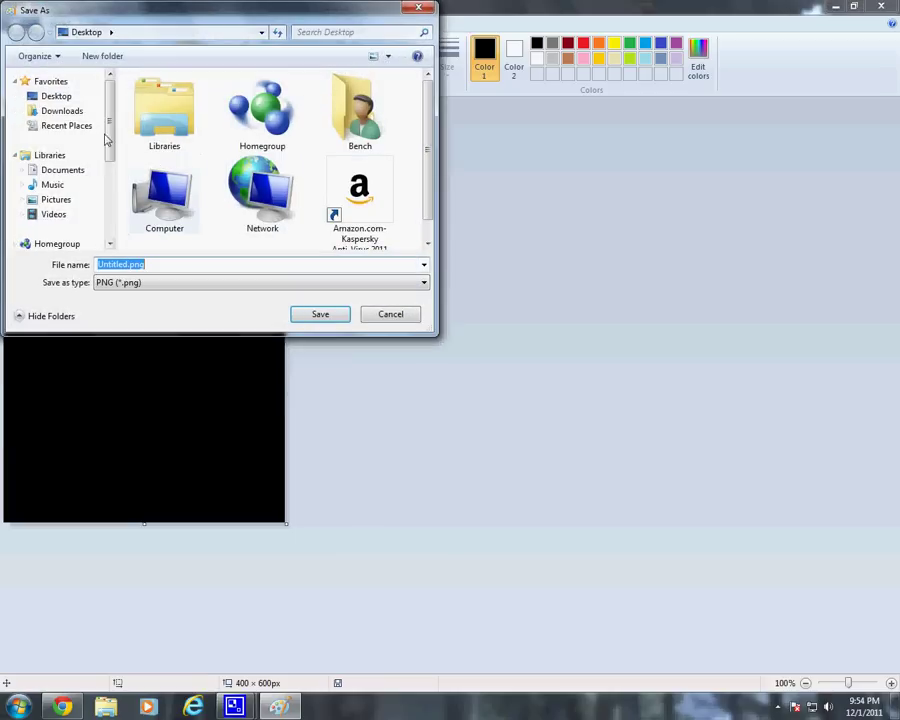
{"action": "left_click", "coordinate": [66, 97]}
{"action": "left_click", "coordinate": [284, 266]}
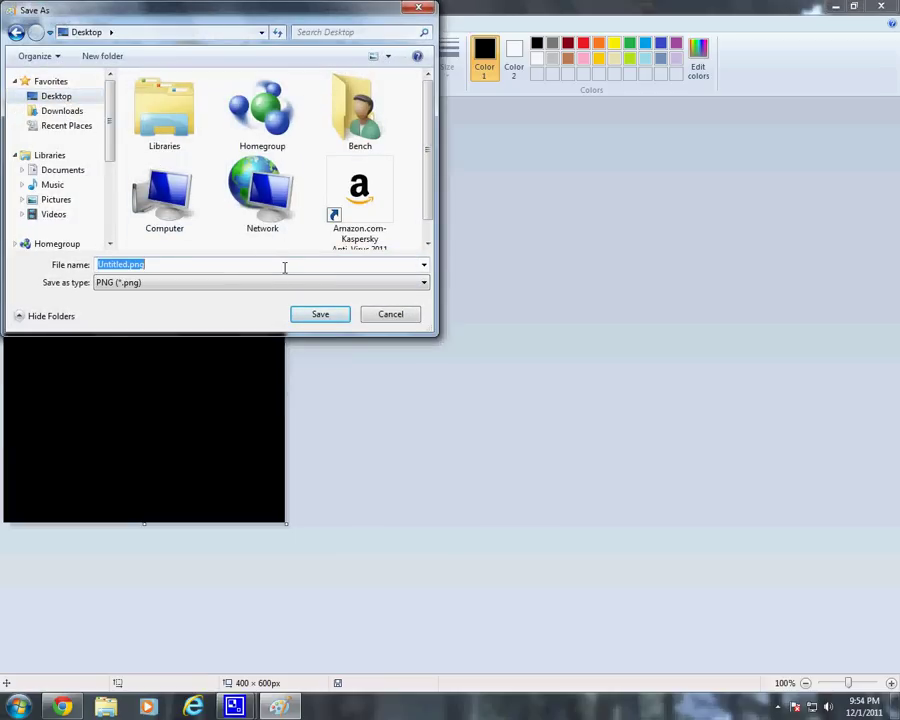
{"action": "type", "text": "kindle cover"}
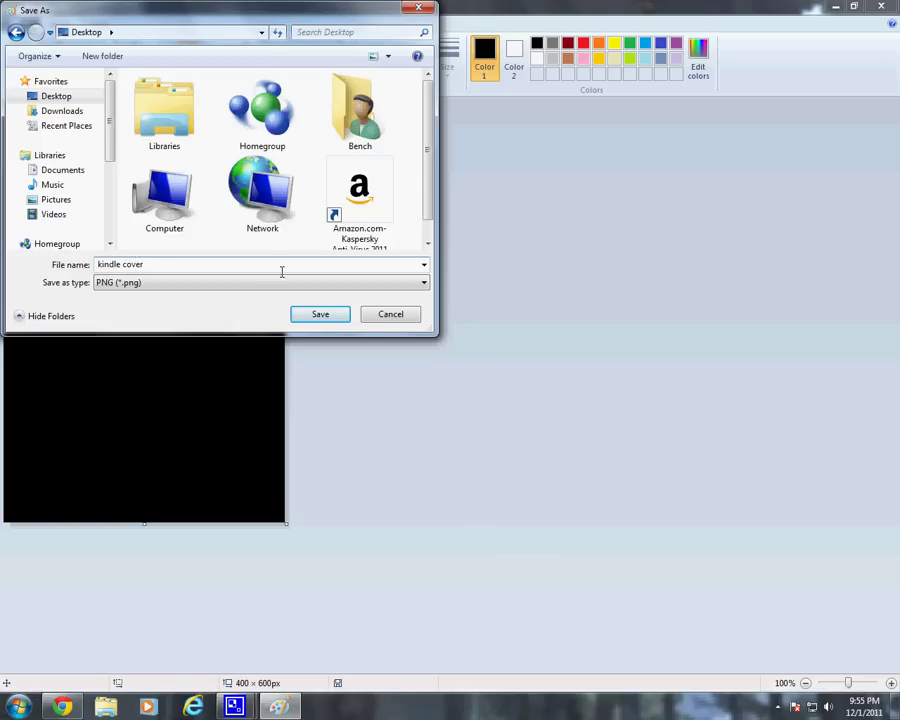
{"action": "left_click", "coordinate": [245, 283]}
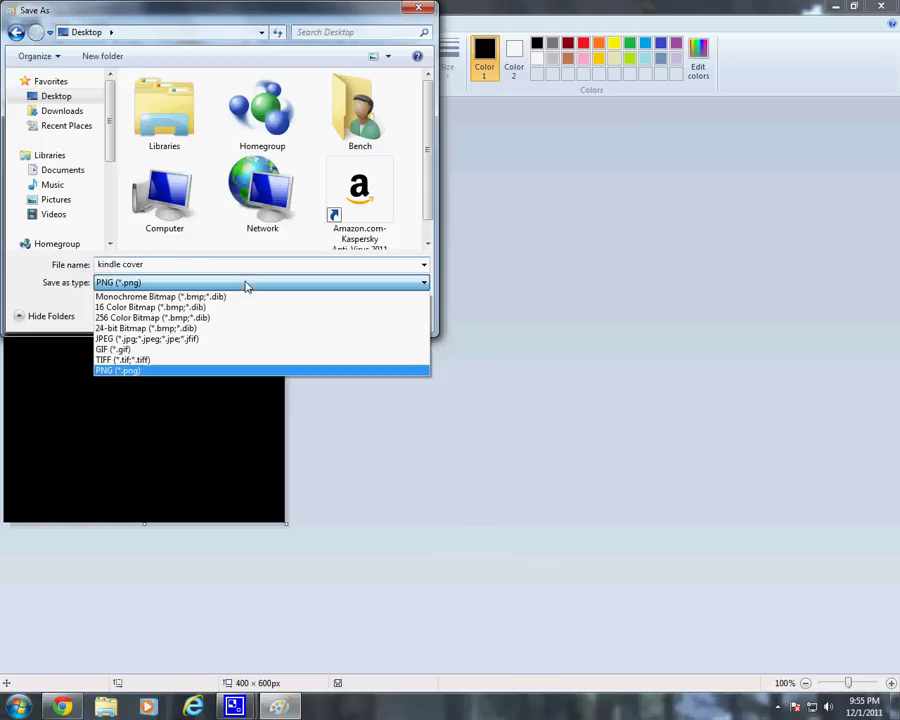
{"action": "left_click", "coordinate": [169, 340]}
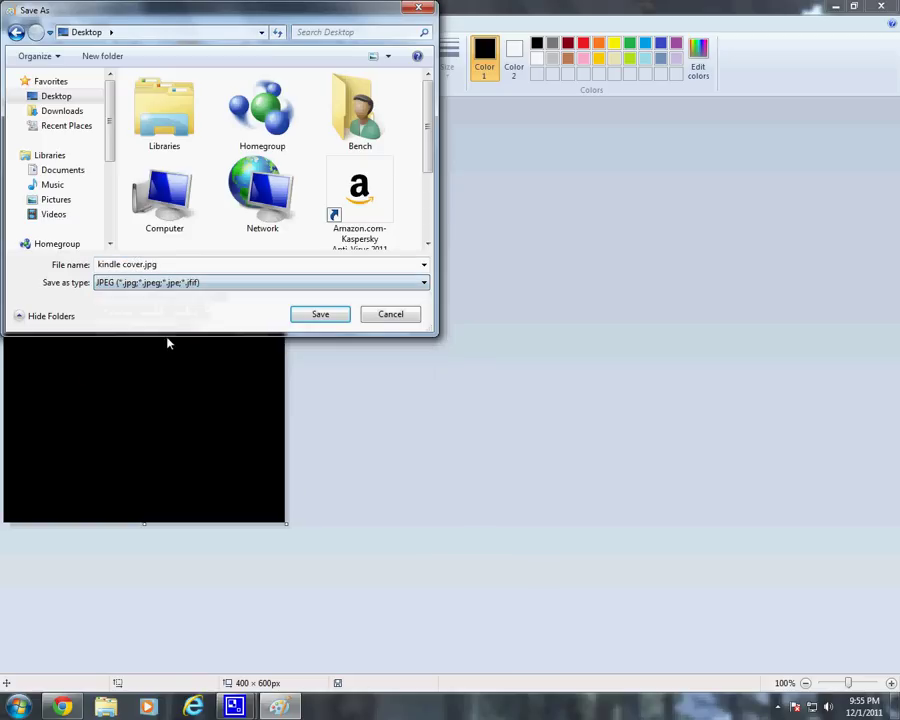
{"action": "left_click", "coordinate": [300, 314]}
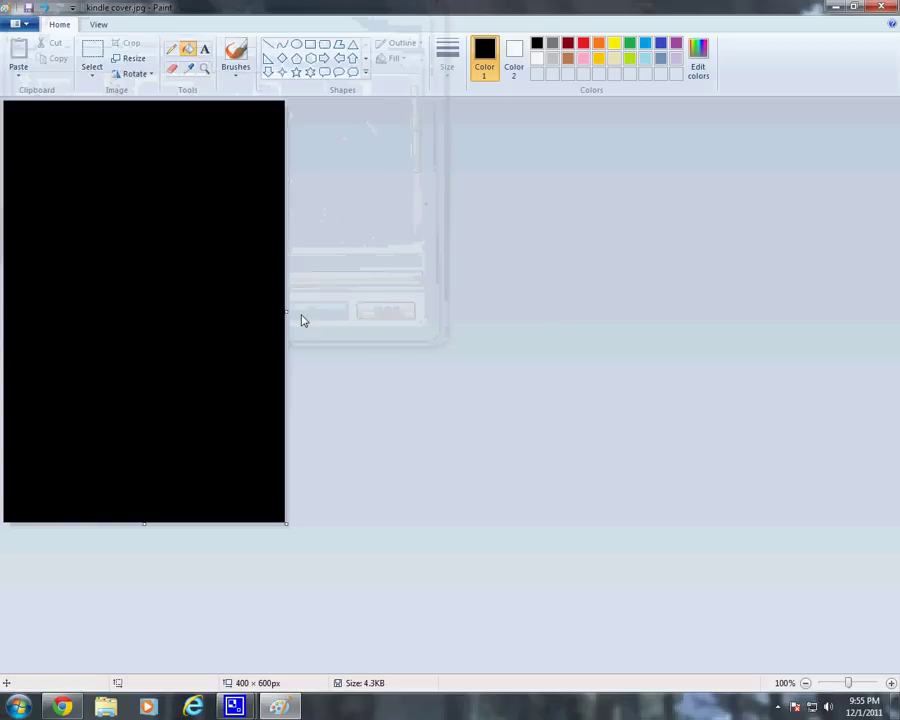
Step: Minimize Paint and check the properties of 'first book cover.jpg' on the Desktop
{"action": "left_click", "coordinate": [833, 9]}
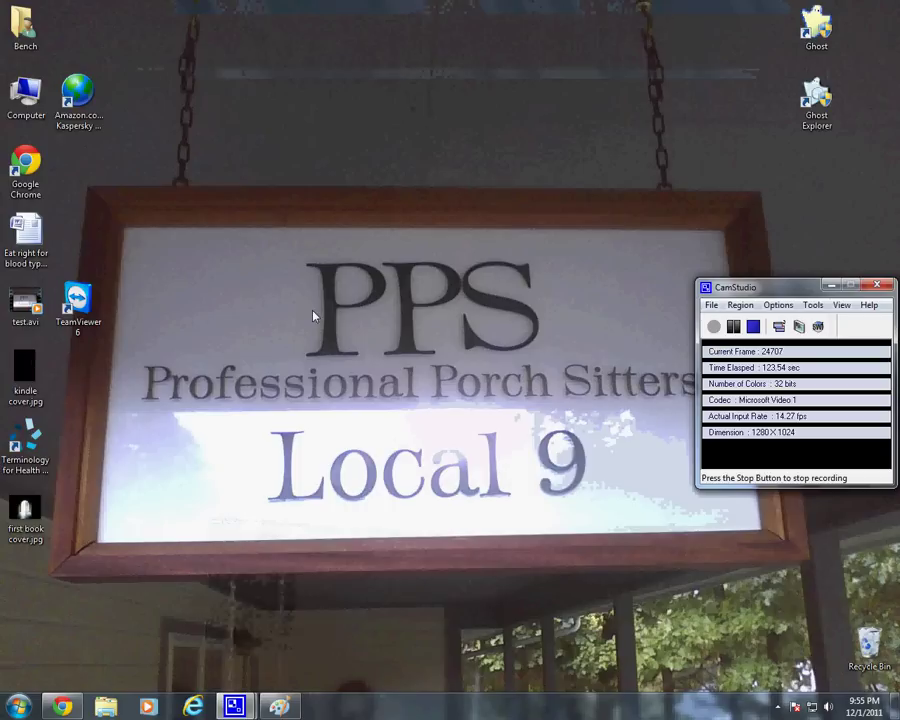
{"action": "left_click", "coordinate": [28, 515]}
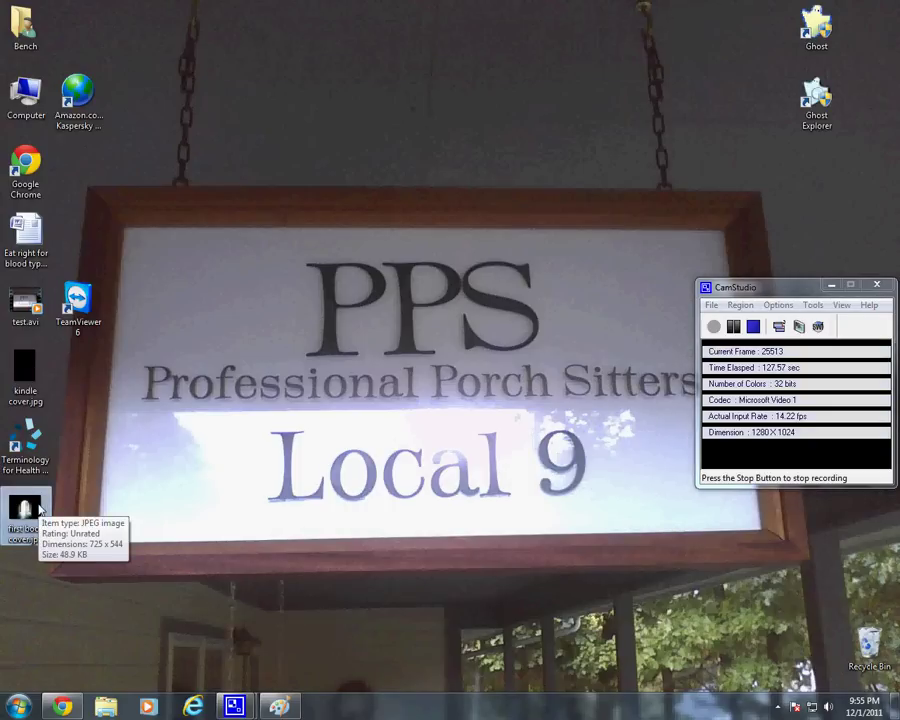
{"action": "right_click", "coordinate": [40, 508]}
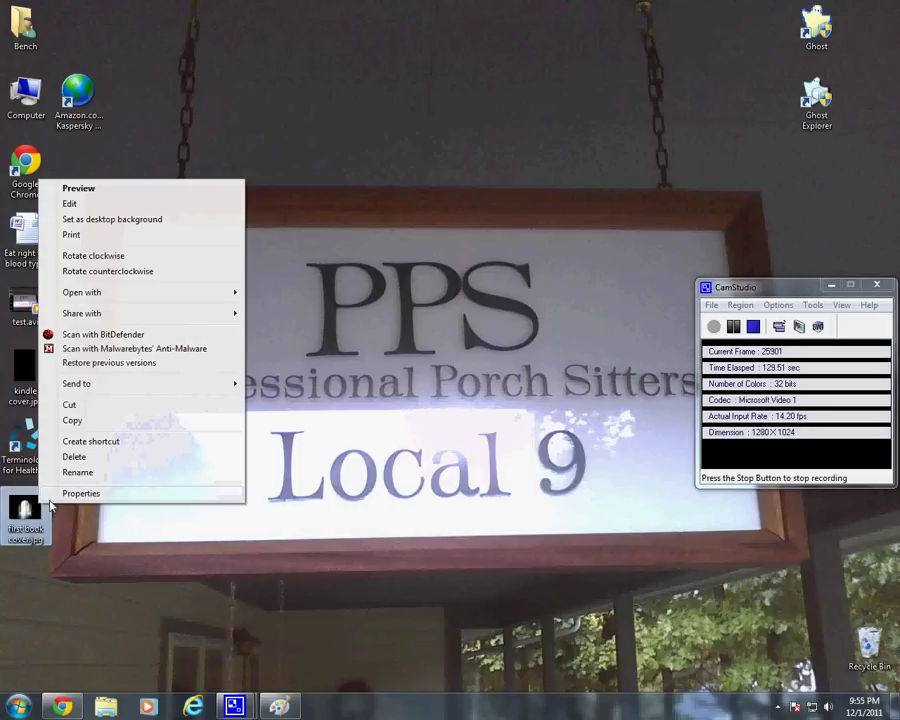
{"action": "left_click", "coordinate": [78, 497]}
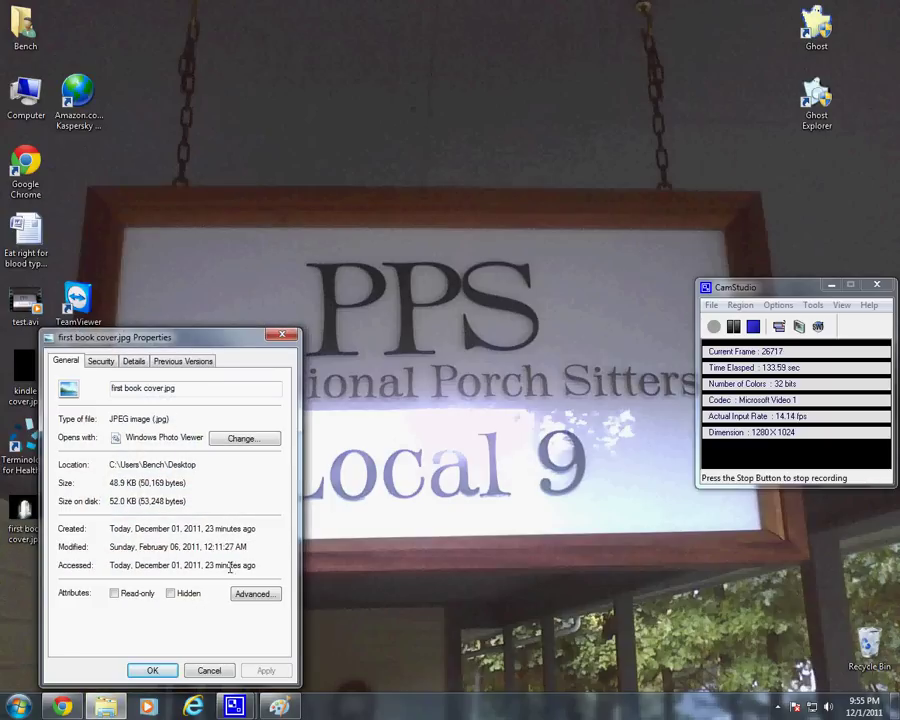
{"action": "key", "text": "Escape"}
Step: Open 'first book cover.jpg' in Paint through the Open with menu
{"action": "right_click", "coordinate": [52, 527]}
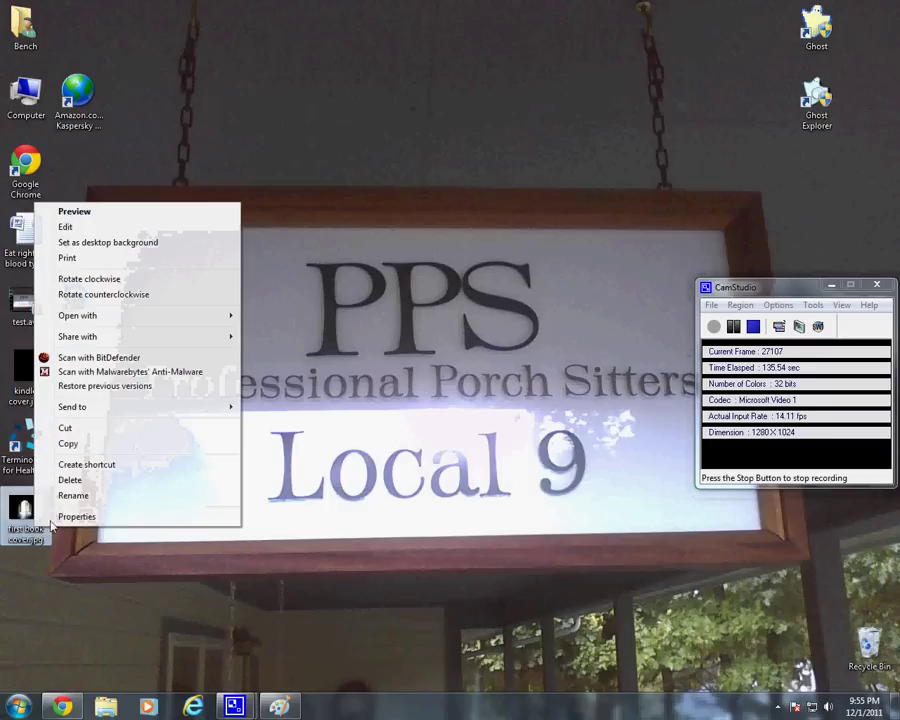
{"action": "mouse_move", "coordinate": [168, 317]}
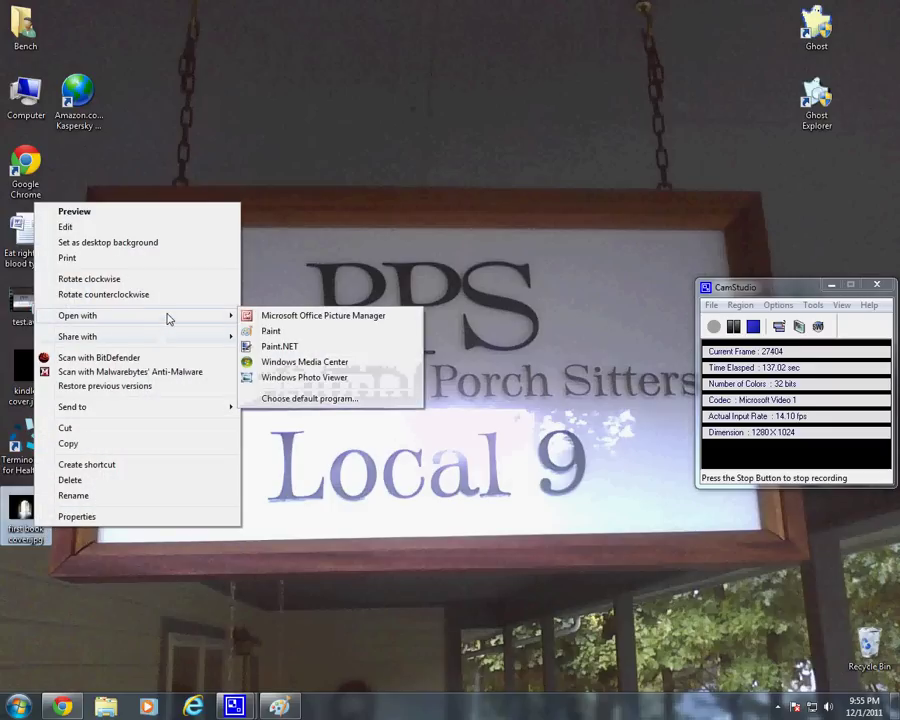
{"action": "left_click", "coordinate": [306, 333]}
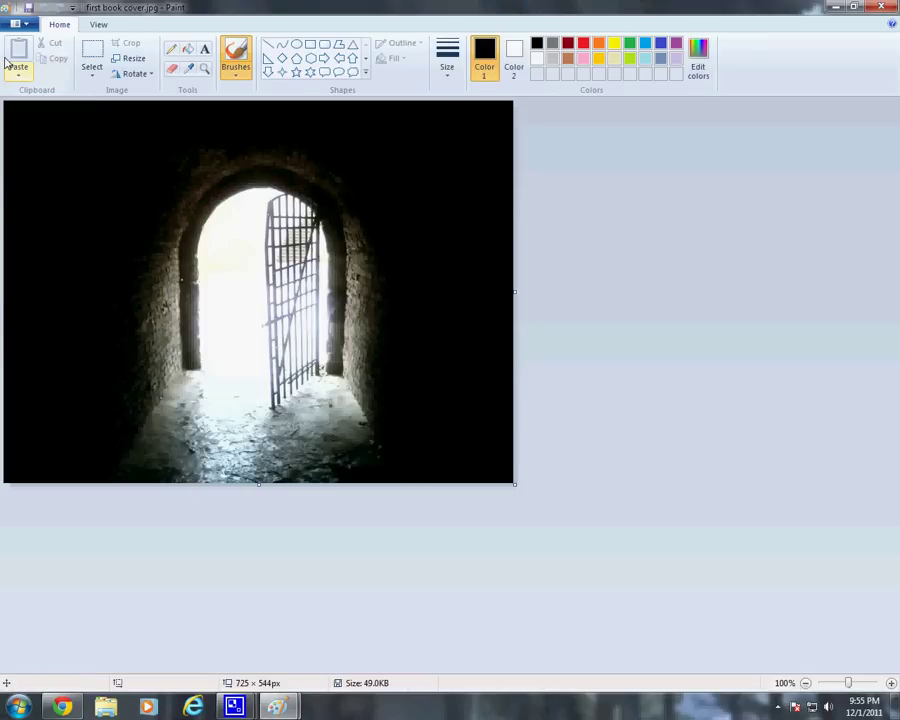
Step: Discard a partial rectangle selection and select the entire archway photo with Ctrl+A
{"action": "left_click", "coordinate": [88, 57]}
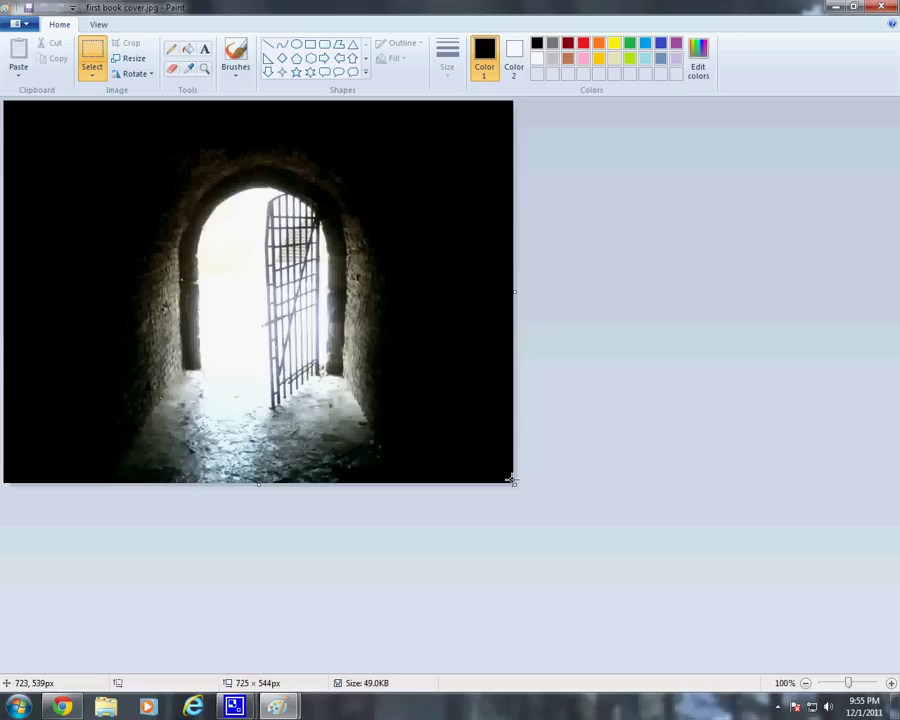
{"action": "left_click_drag", "start_coordinate": [510, 481], "coordinate": [4, 97]}
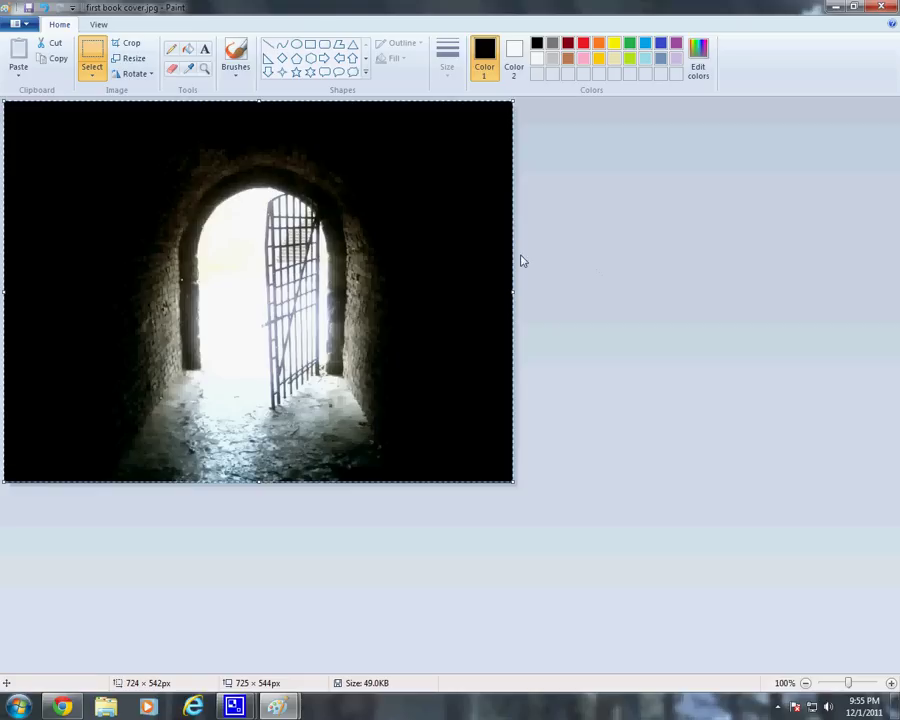
{"action": "left_click", "coordinate": [612, 170]}
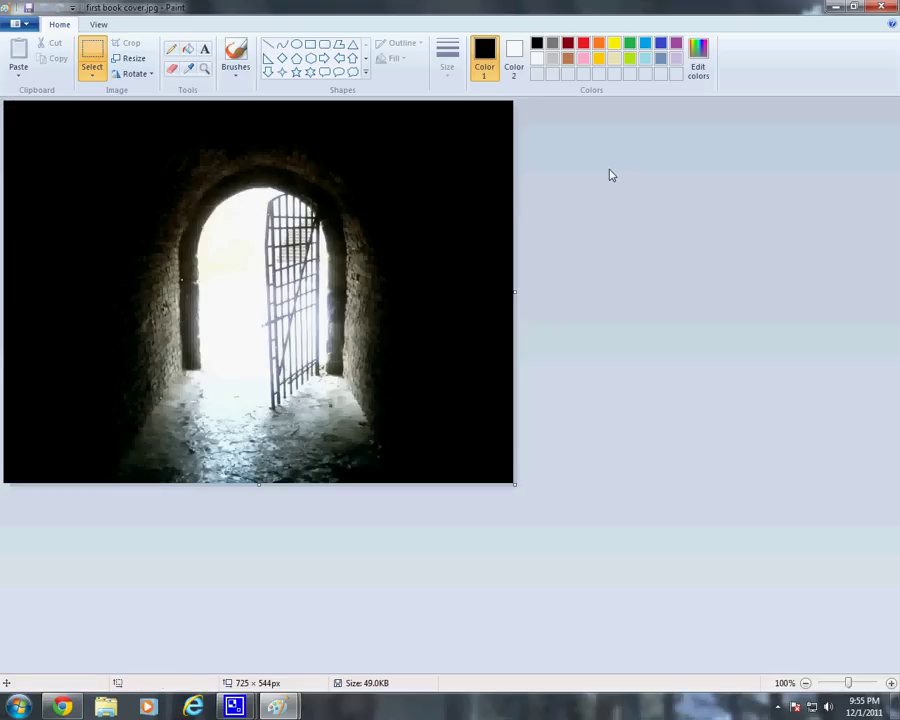
{"action": "key", "text": "ctrl+a"}
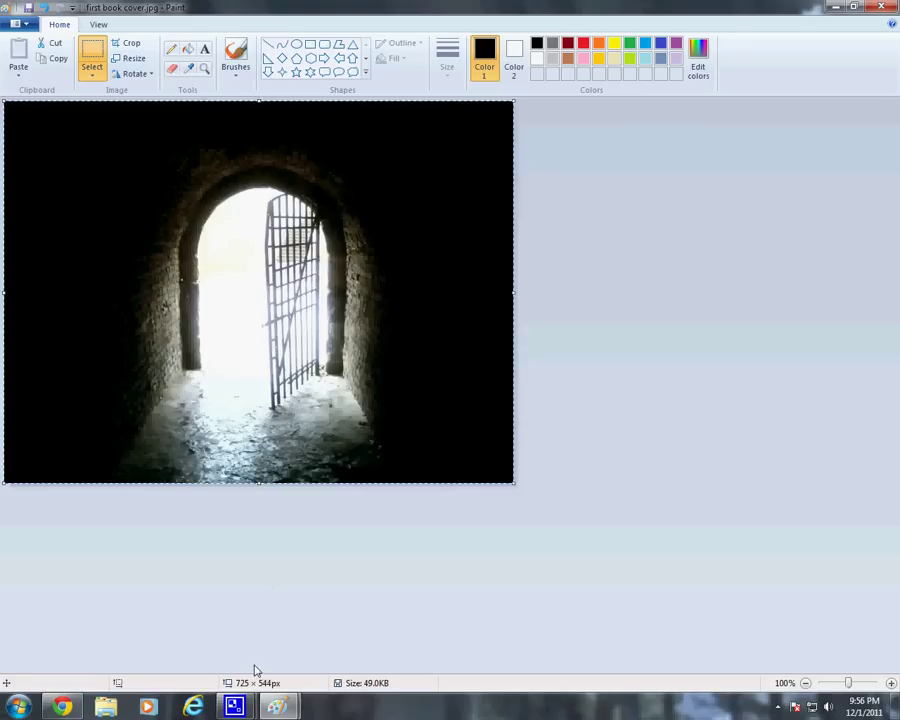
Step: Look at the black kindle cover window, then return to the archway photo
{"action": "mouse_move", "coordinate": [293, 692]}
{"action": "left_click", "coordinate": [201, 604]}
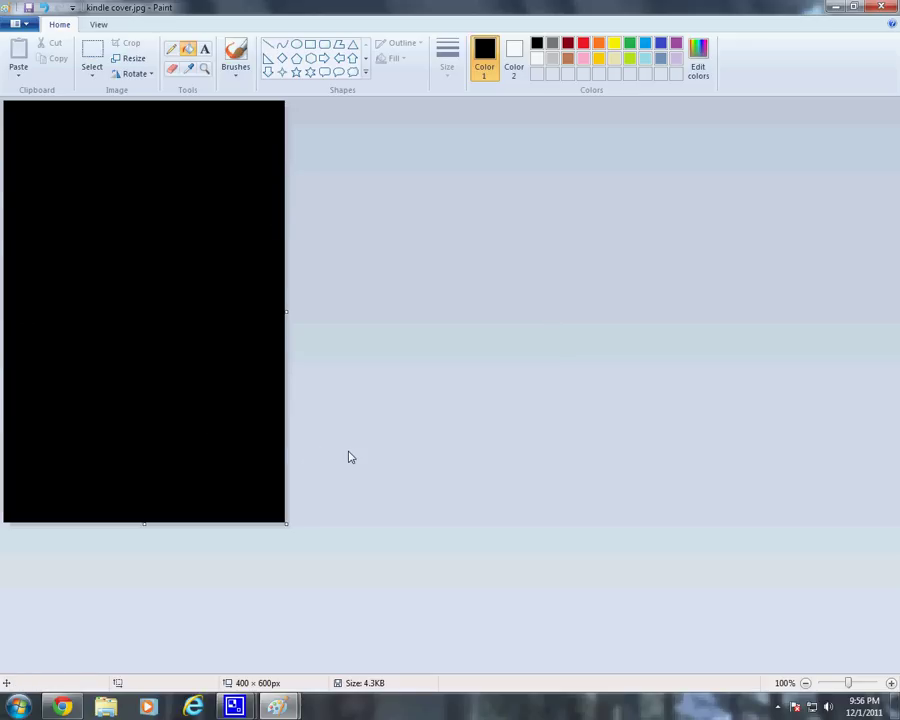
{"action": "key", "text": "alt+Tab"}
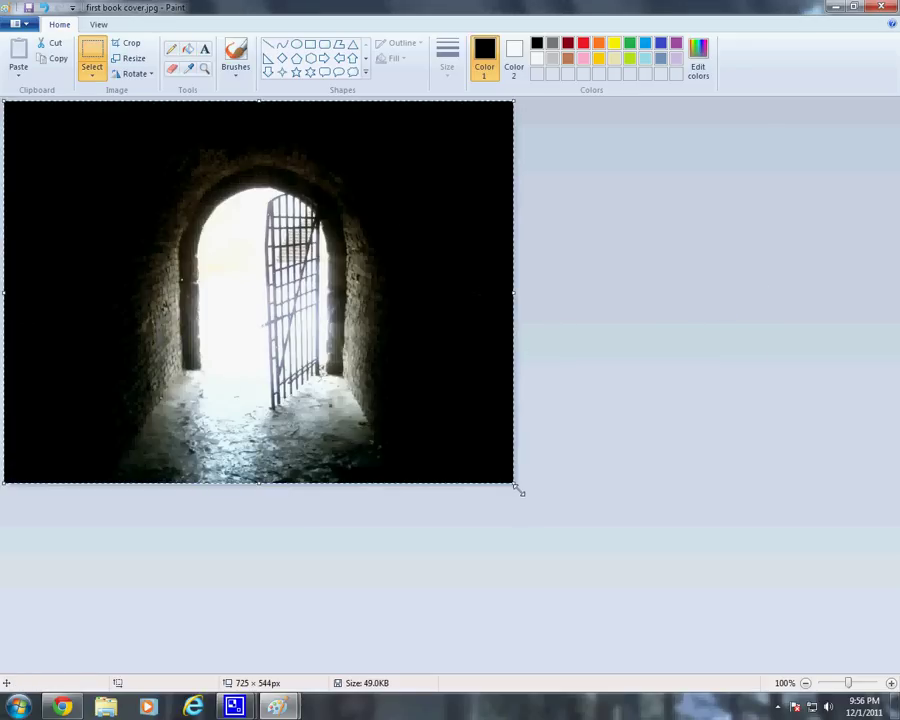
Step: Undo a stray canvas resize, shrink the selected photo to about 408 × 359, and copy it
{"action": "left_click_drag", "start_coordinate": [514, 485], "coordinate": [520, 485]}
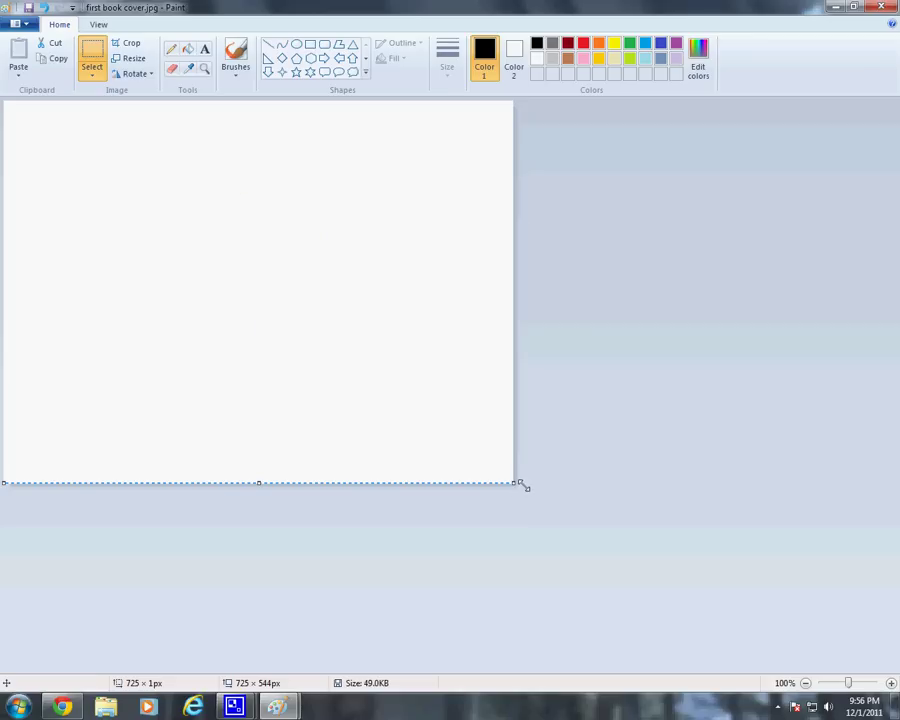
{"action": "left_click", "coordinate": [618, 438]}
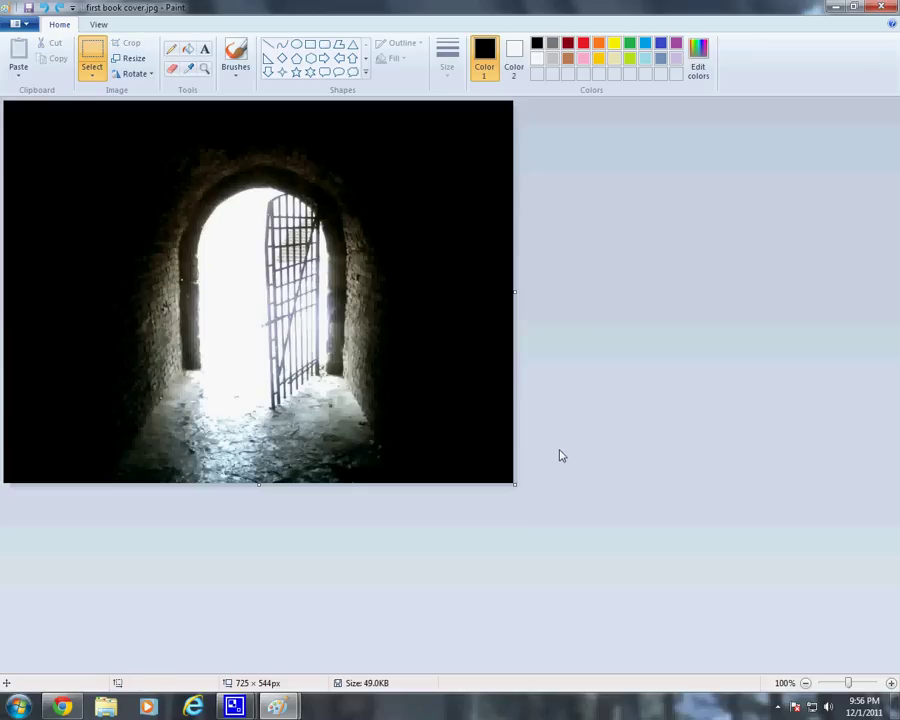
{"action": "key", "text": "ctrl+a"}
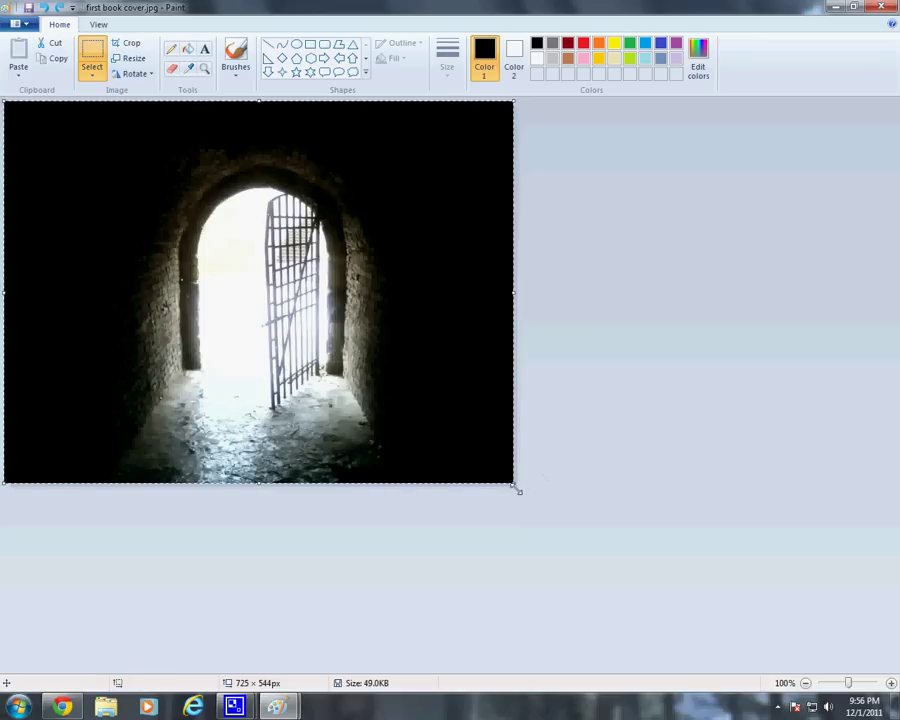
{"action": "left_click_drag", "start_coordinate": [514, 485], "coordinate": [293, 356]}
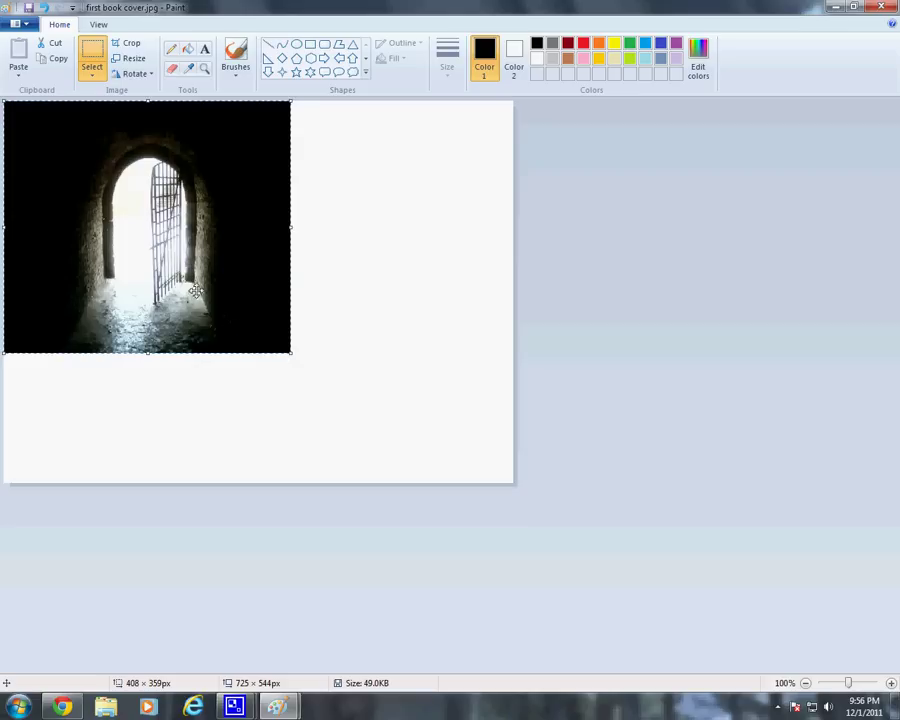
{"action": "right_click", "coordinate": [65, 176]}
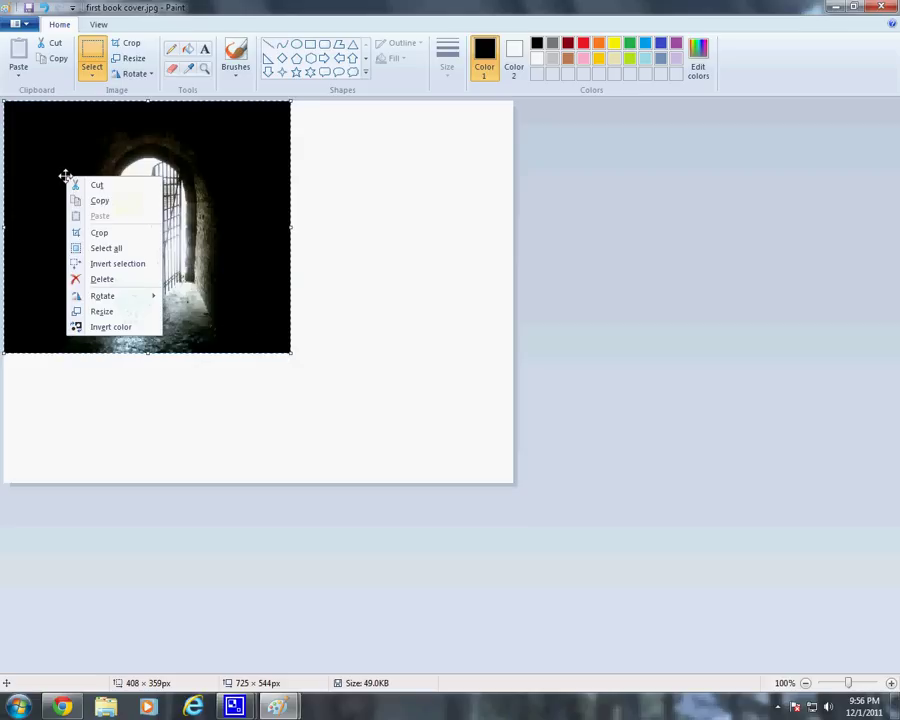
{"action": "left_click", "coordinate": [114, 207]}
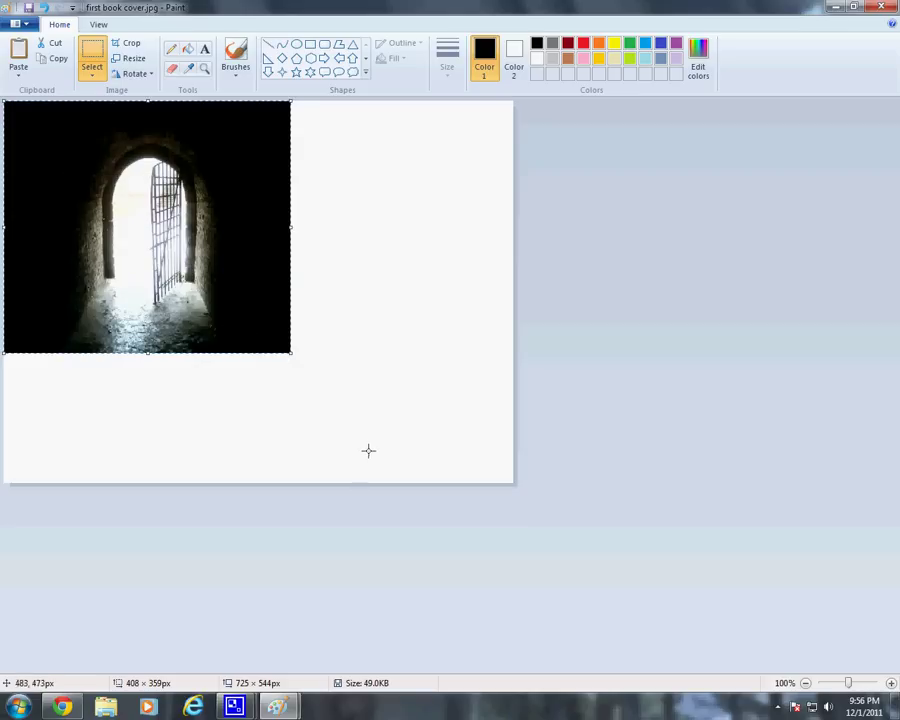
Step: Paste the photo into the kindle cover, centre it vertically, and trim the width to about 400
{"action": "mouse_move", "coordinate": [279, 709]}
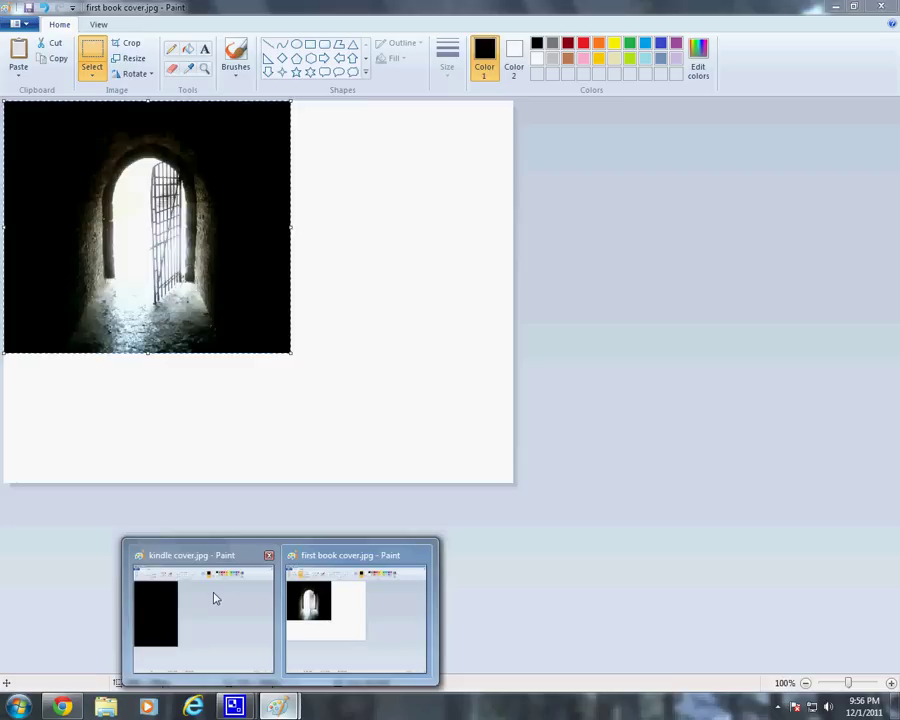
{"action": "left_click", "coordinate": [215, 595]}
{"action": "key", "text": "ctrl+v"}
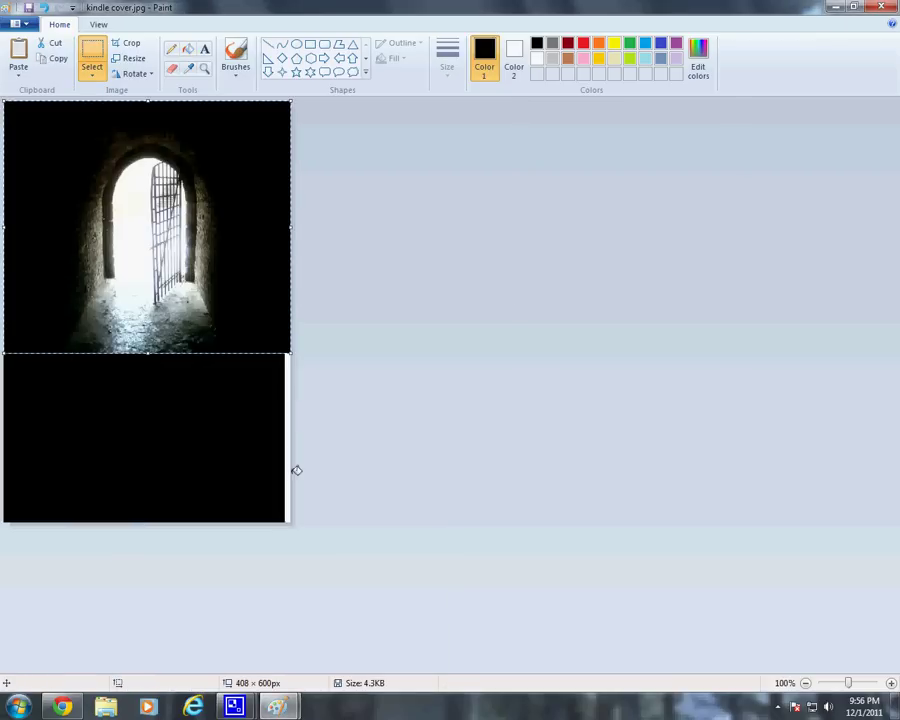
{"action": "left_click_drag", "start_coordinate": [254, 276], "coordinate": [248, 345]}
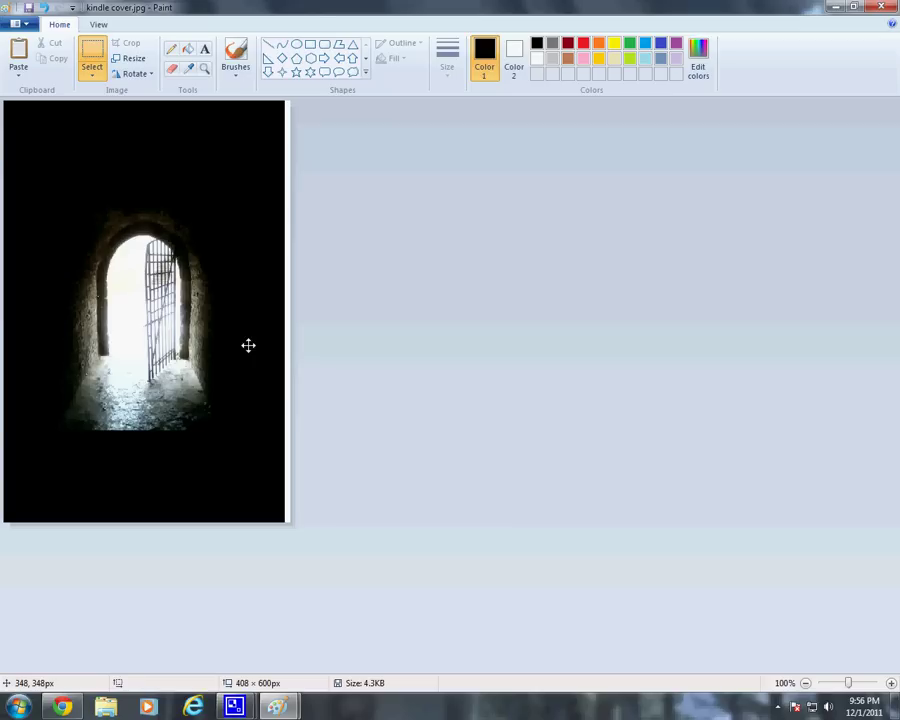
{"action": "left_click_drag", "start_coordinate": [248, 345], "coordinate": [247, 344]}
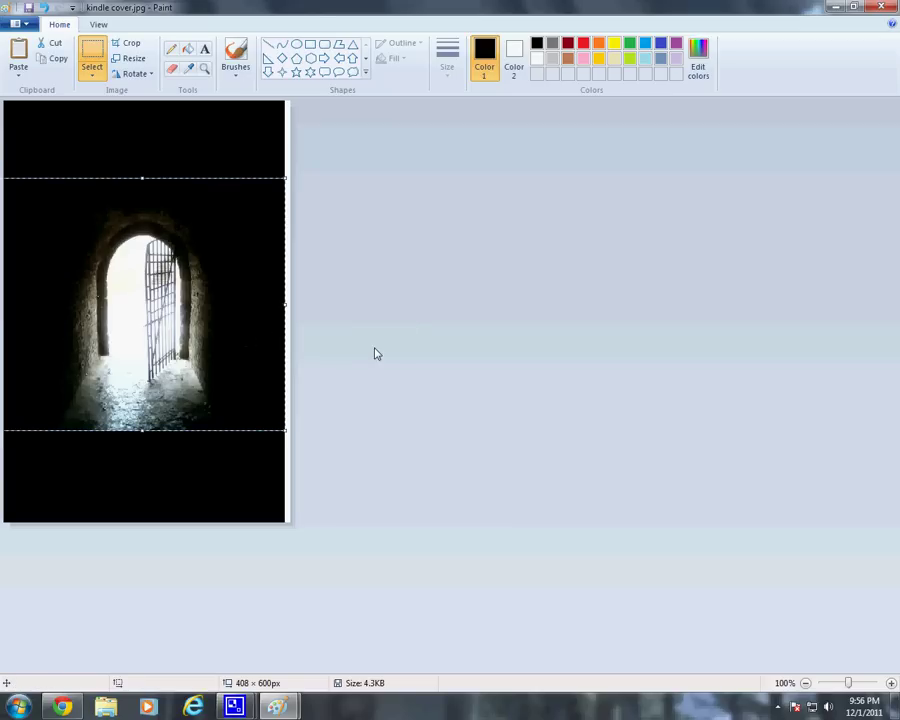
{"action": "left_click", "coordinate": [334, 445]}
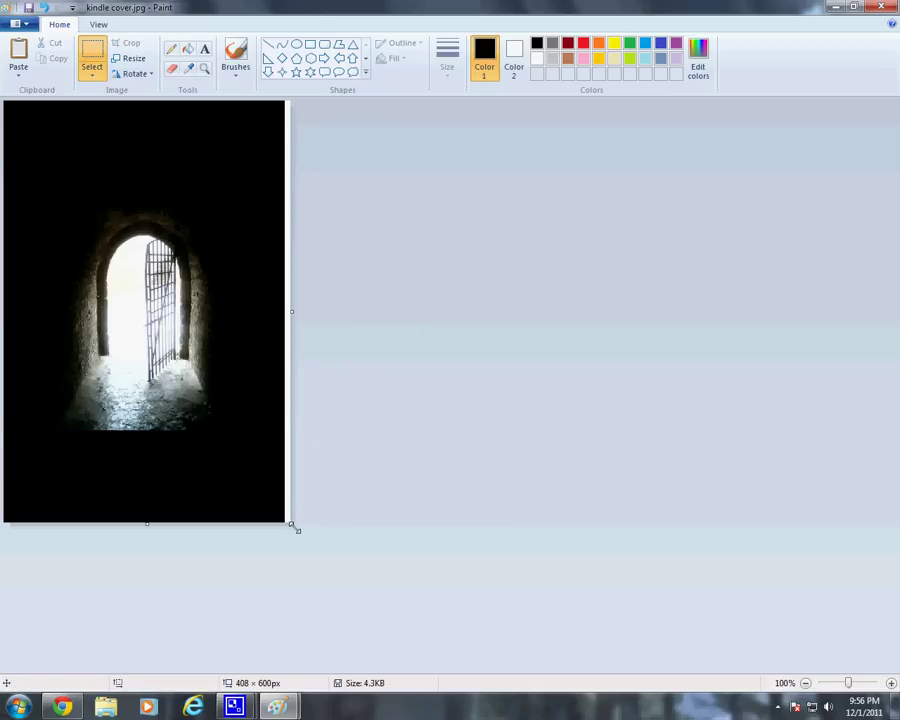
{"action": "left_click_drag", "start_coordinate": [292, 526], "coordinate": [286, 524]}
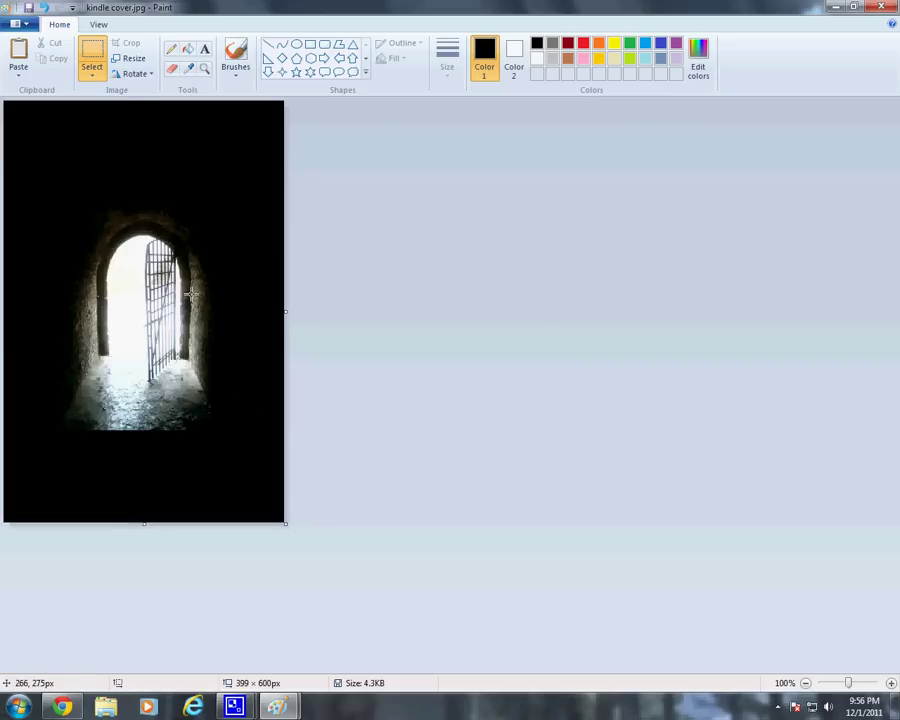
Step: Resize the 399-wide cover back to 400 × 600 pixels with aspect ratio unlocked
{"action": "left_click", "coordinate": [130, 58]}
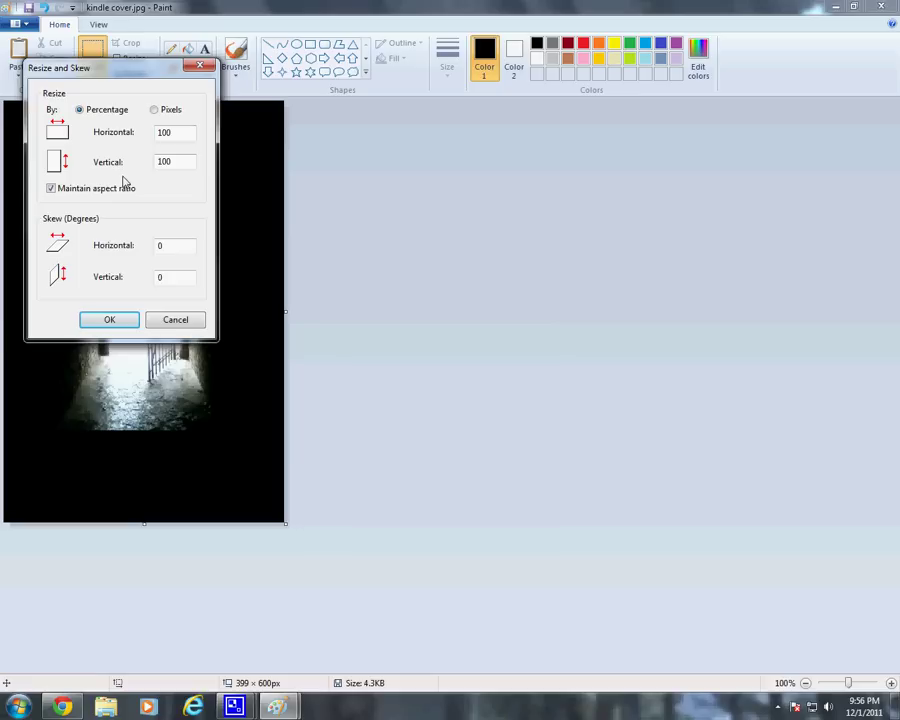
{"action": "left_click", "coordinate": [154, 109]}
{"action": "double_click", "coordinate": [184, 134]}
{"action": "type", "text": "4"}
{"action": "key", "text": "Tab"}
{"action": "key", "text": "Tab"}
{"action": "key", "text": "space"}
{"action": "left_click", "coordinate": [183, 164]}
{"action": "type", "text": "0"}
{"action": "left_click", "coordinate": [87, 325]}
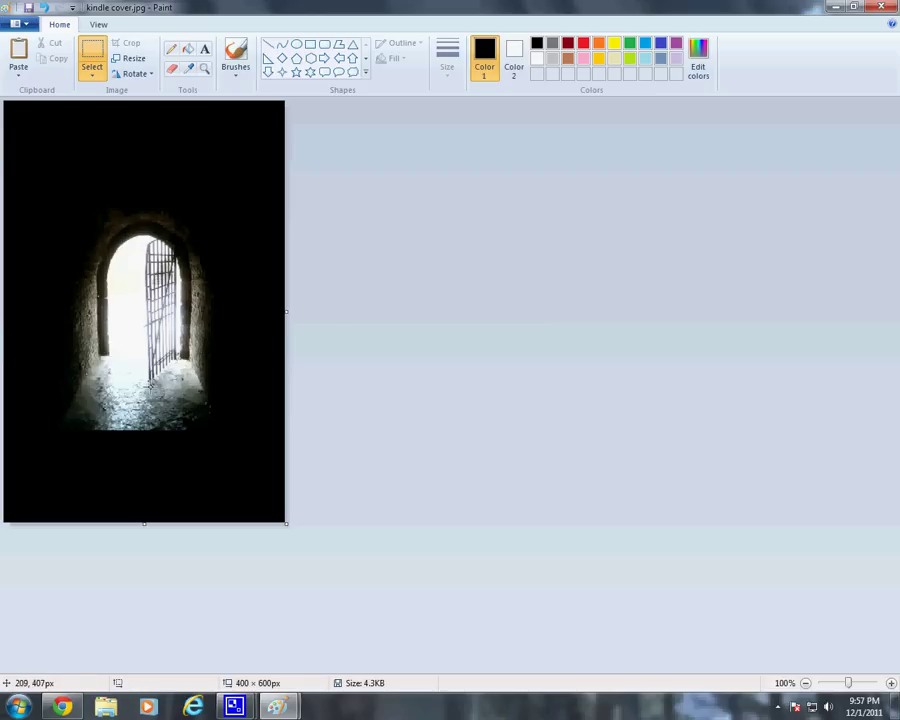
Step: Save the kindle cover, then pick the Text tool with white as the colour
{"action": "left_click", "coordinate": [24, 24]}
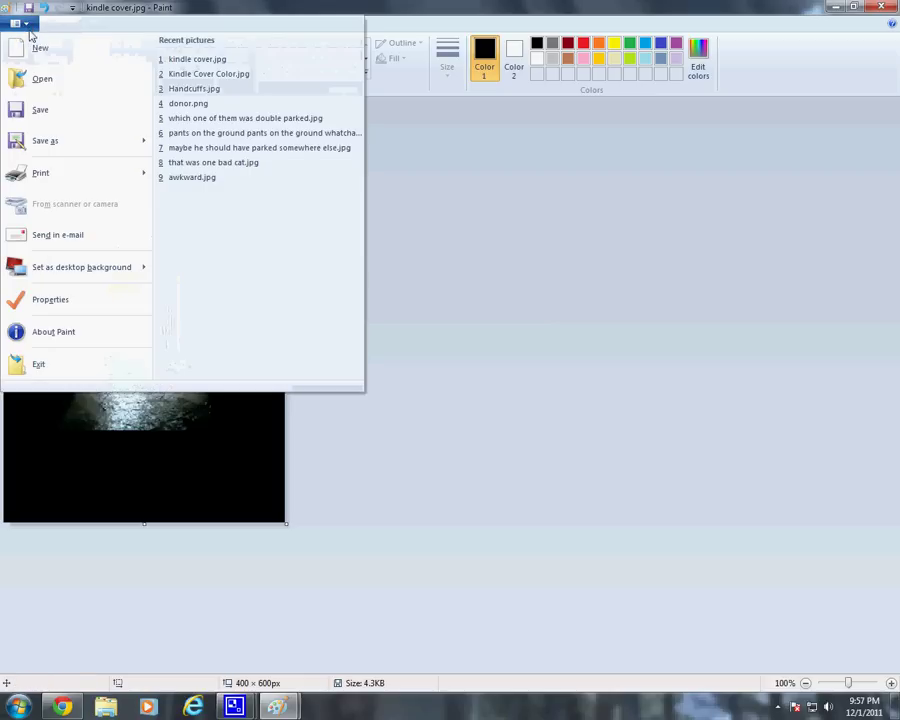
{"action": "left_click", "coordinate": [57, 112]}
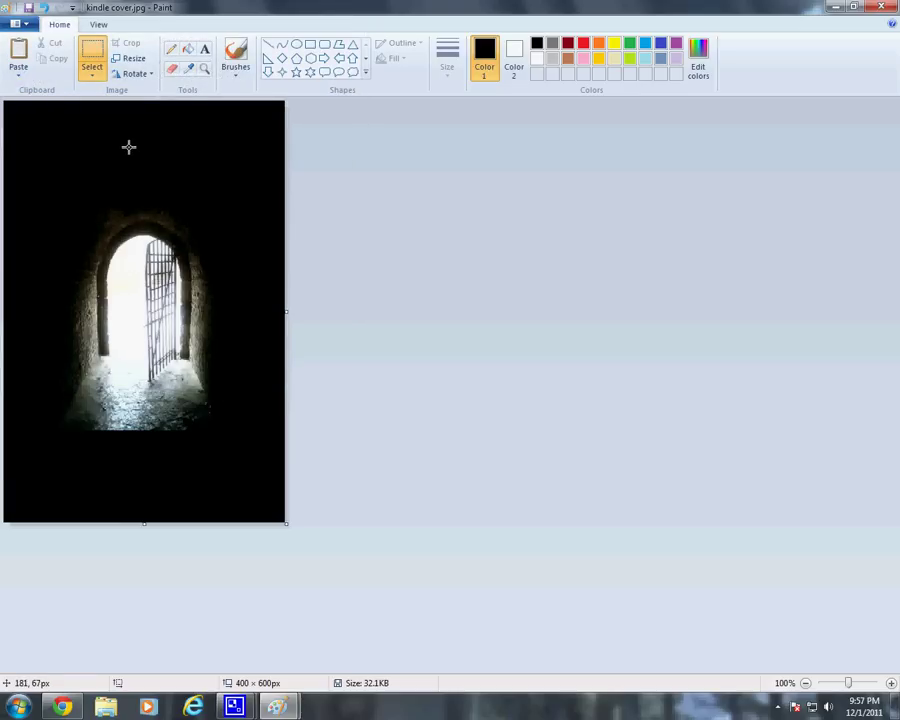
{"action": "left_click", "coordinate": [204, 52]}
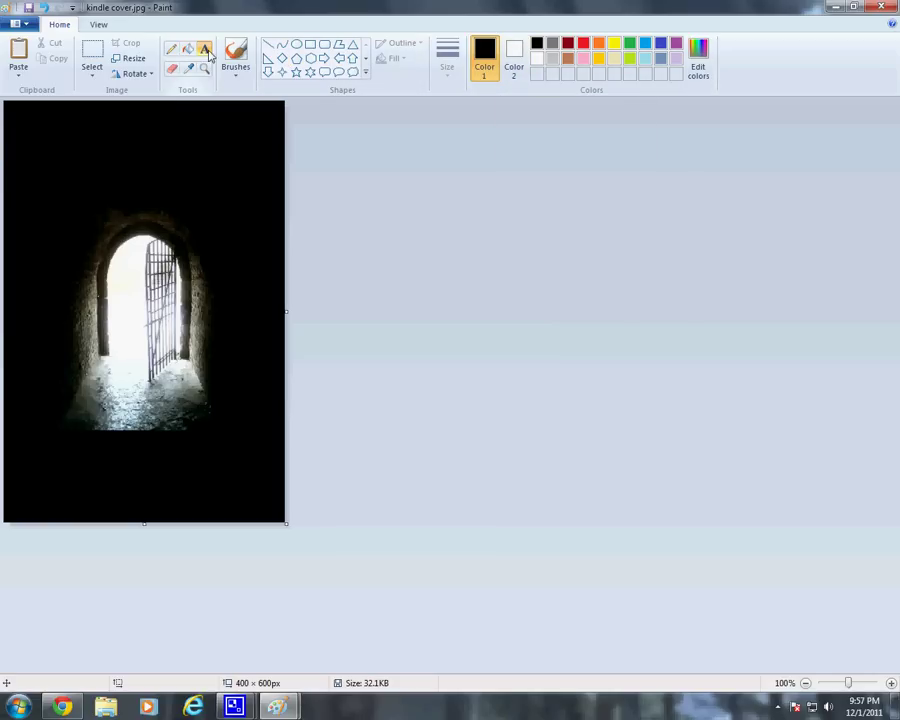
{"action": "left_click", "coordinate": [538, 62]}
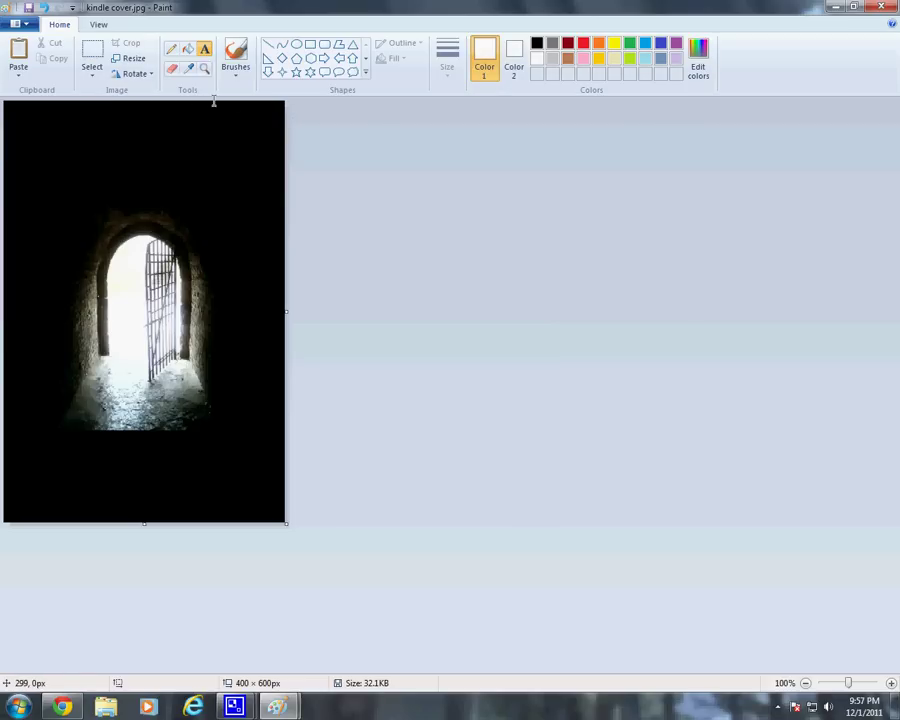
Step: Start a text box at the cover's top-left and type, fix, then erase a sample sentence
{"action": "left_click", "coordinate": [24, 125]}
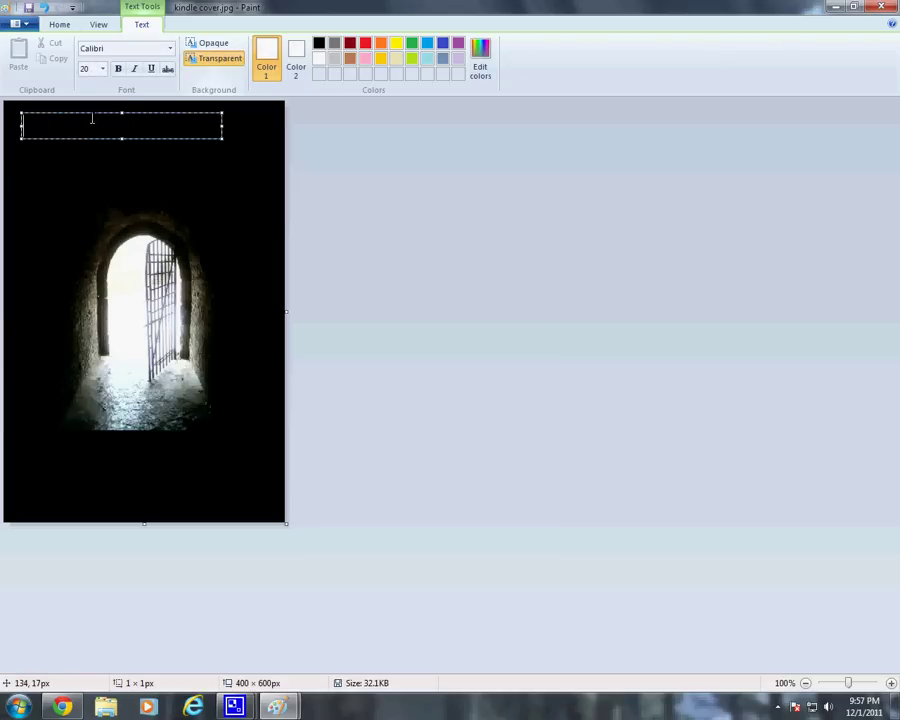
{"action": "type", "text": "Thi"}
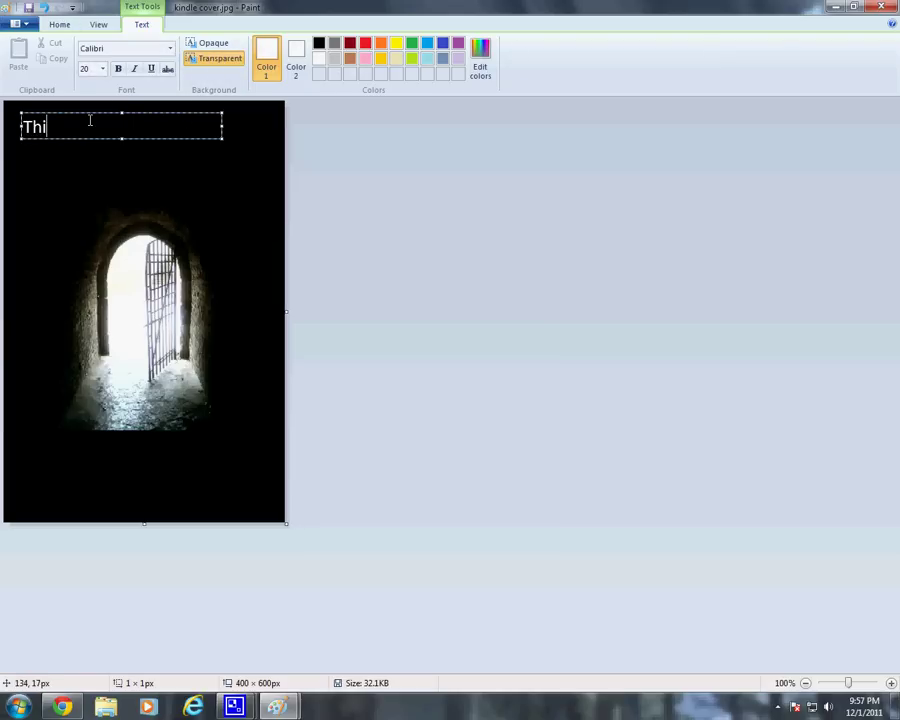
{"action": "type", "text": "s is me typing"}
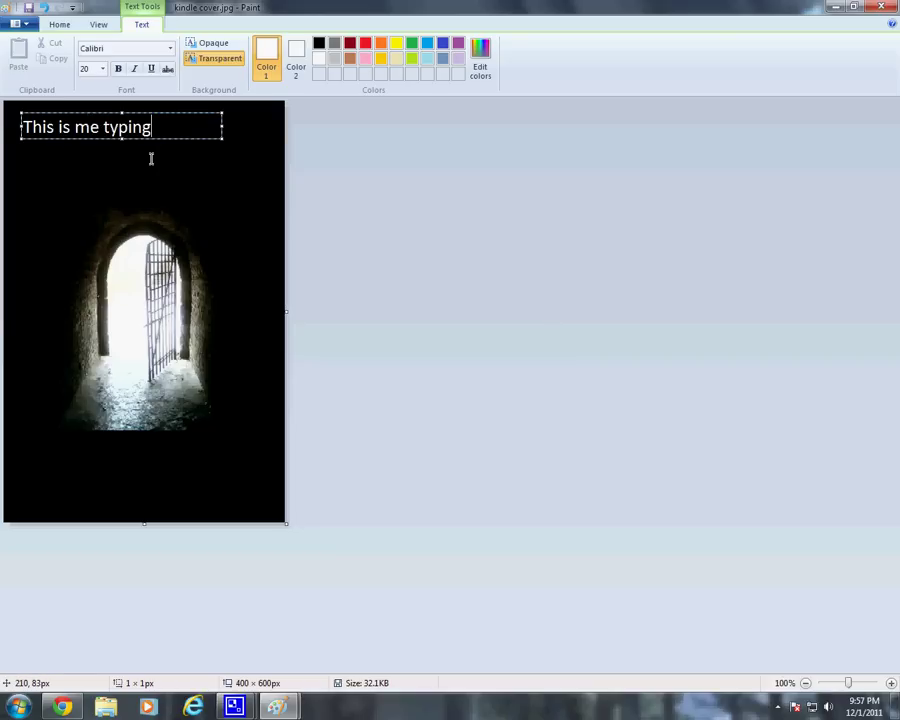
{"action": "key", "text": "BackSpace"}
{"action": "key", "text": "BackSpace"}
{"action": "key", "text": "BackSpace"}
{"action": "key", "text": "BackSpace"}
{"action": "key", "text": "BackSpace"}
{"action": "key", "text": "BackSpace"}
{"action": "key", "text": "BackSpace"}
{"action": "key", "text": "BackSpace"}
{"action": "key", "text": "BackSpace"}
{"action": "key", "text": "BackSpace"}
{"action": "key", "text": "BackSpace"}
{"action": "key", "text": "BackSpace"}
{"action": "key", "text": "BackSpace"}
{"action": "key", "text": "BackSpace"}
{"action": "key", "text": "BackSpace"}
{"action": "key", "text": "BackSpace"}
{"action": "key", "text": "BackSpace"}
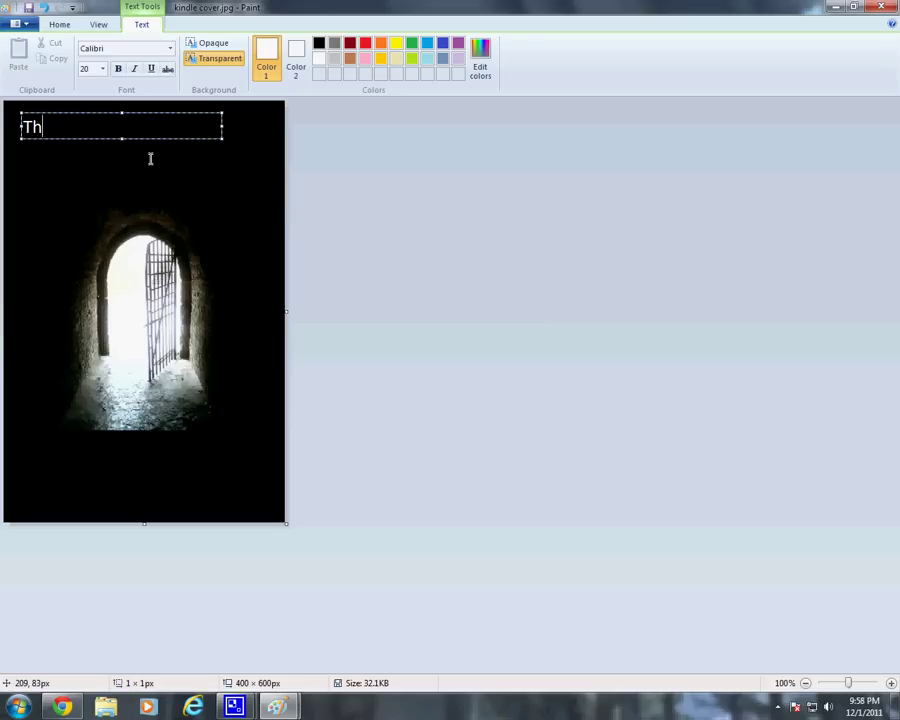
Step: Type the title 'From Broke to Broker and other stories of finding financial freedom' and align it left
{"action": "type", "text": "From Bro"}
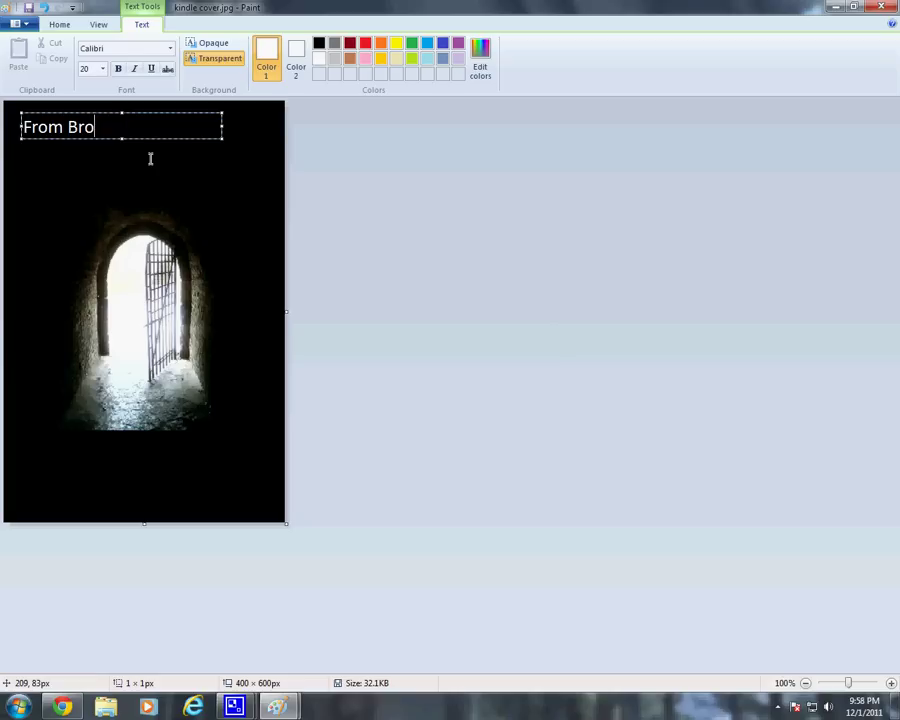
{"action": "type", "text": "ke to Broker"}
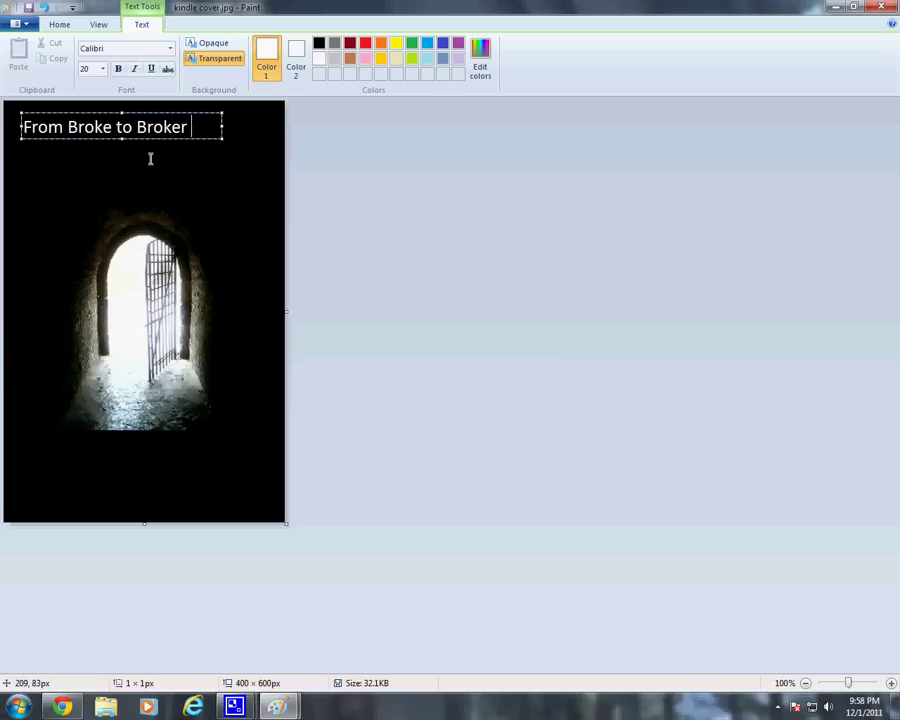
{"action": "key", "text": "Return"}
{"action": "type", "text": "and other sto"}
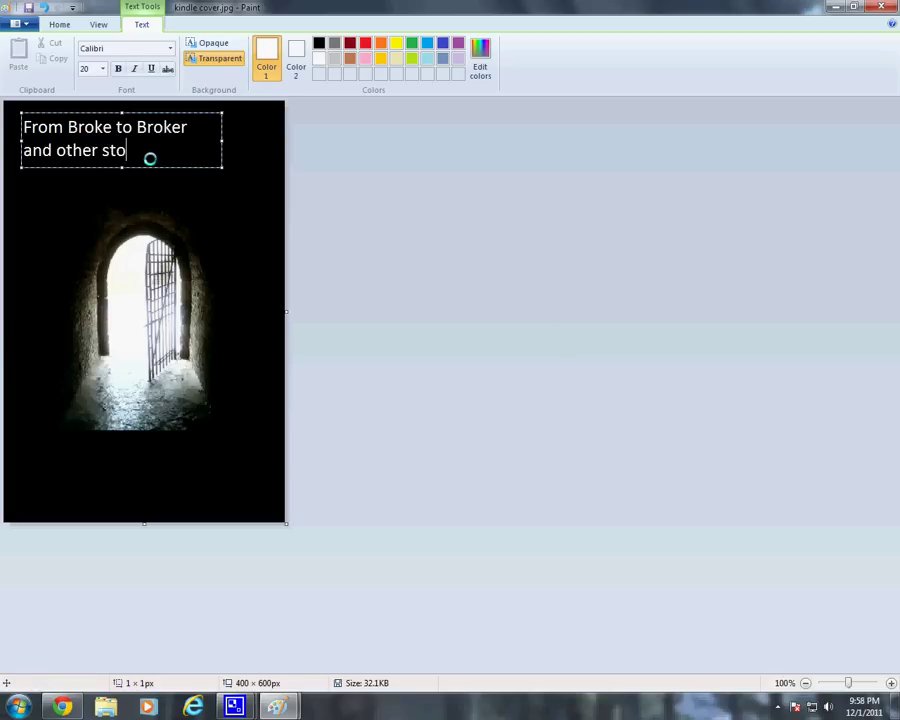
{"action": "type", "text": "ries of finding "}
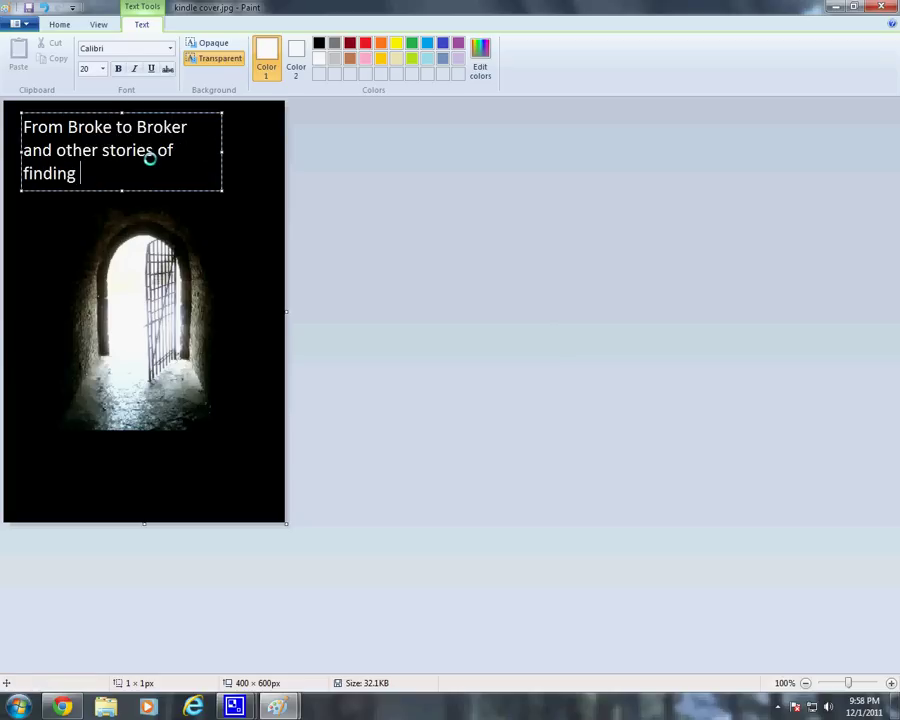
{"action": "type", "text": "financial freedom"}
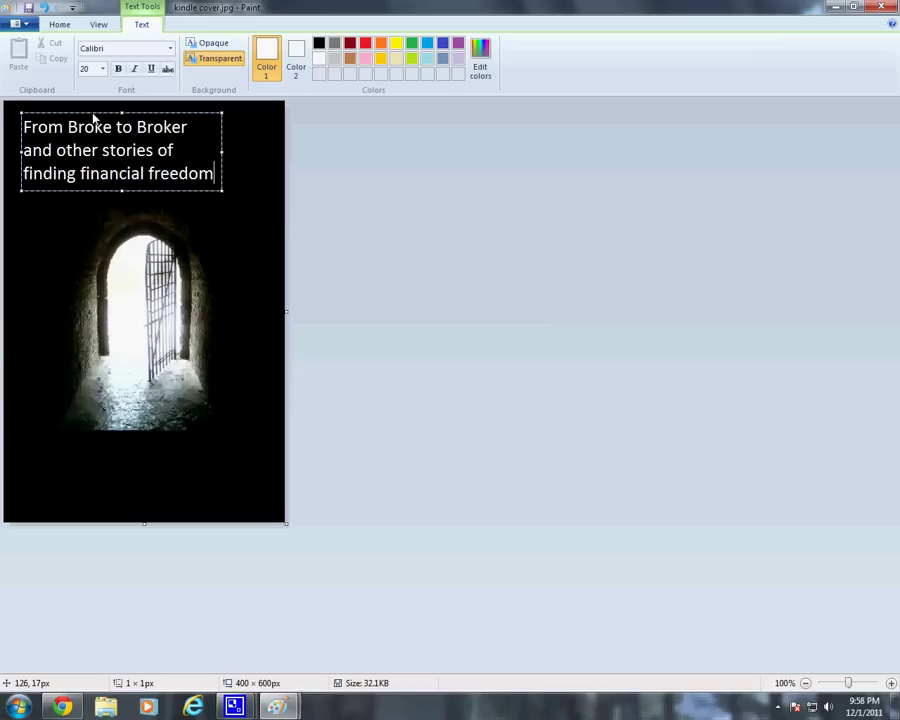
{"action": "left_click_drag", "start_coordinate": [93, 117], "coordinate": [114, 112]}
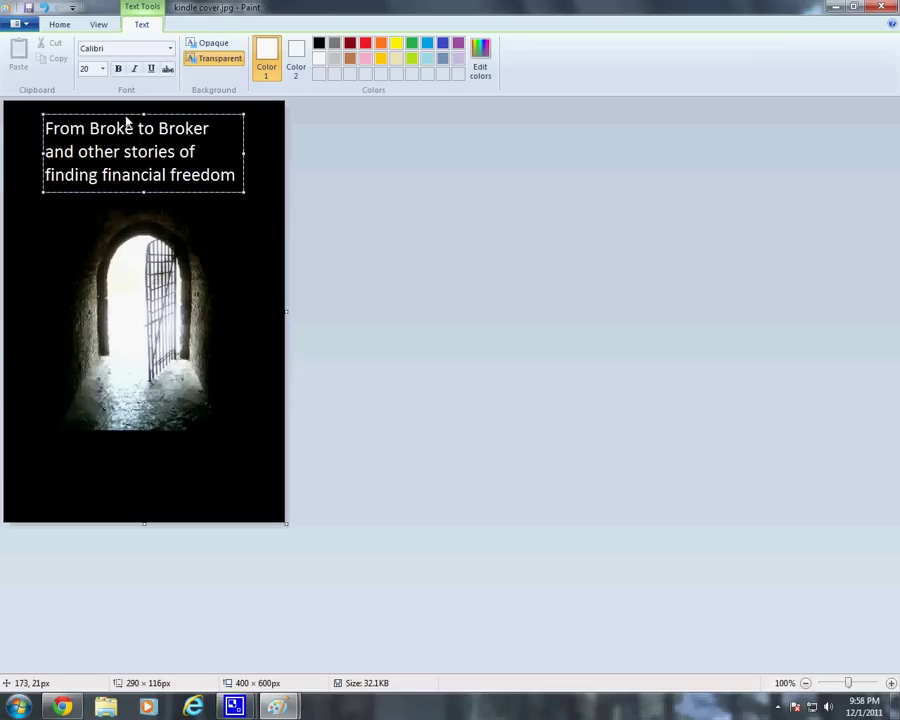
{"action": "left_click_drag", "start_coordinate": [124, 117], "coordinate": [93, 116]}
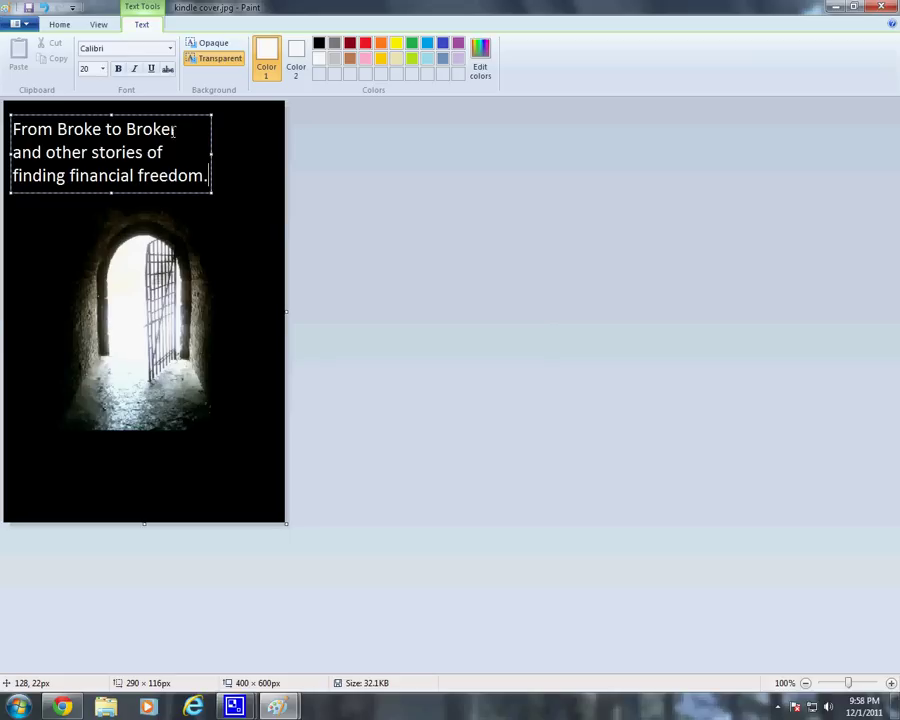
Step: Commit the title, then type the tagline 'Are you ready to be free' near the bottom
{"action": "left_click", "coordinate": [15, 476]}
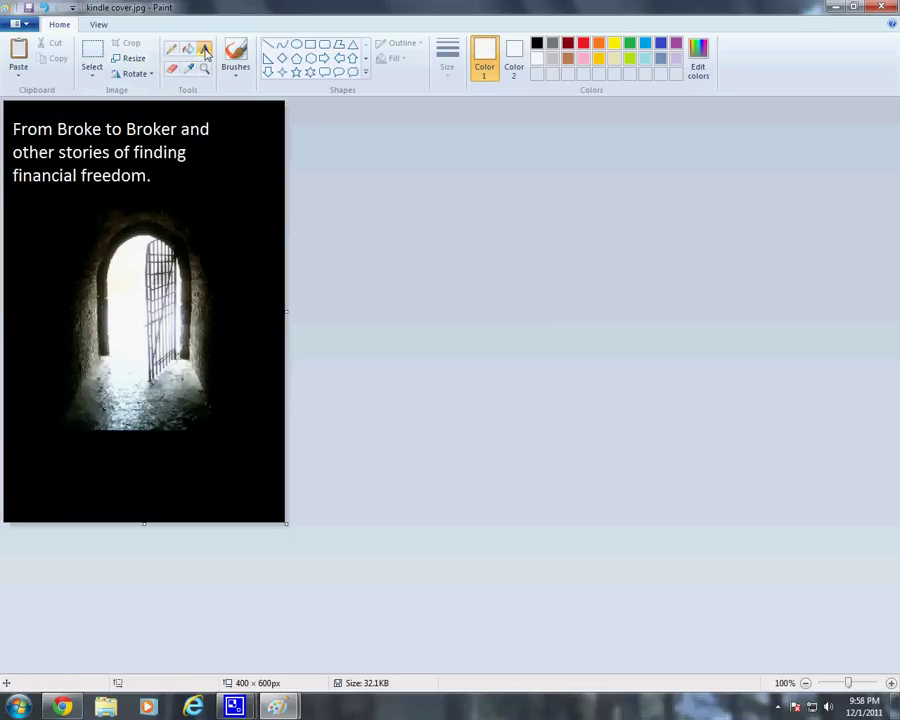
{"action": "left_click", "coordinate": [13, 460]}
{"action": "type", "text": "Are"}
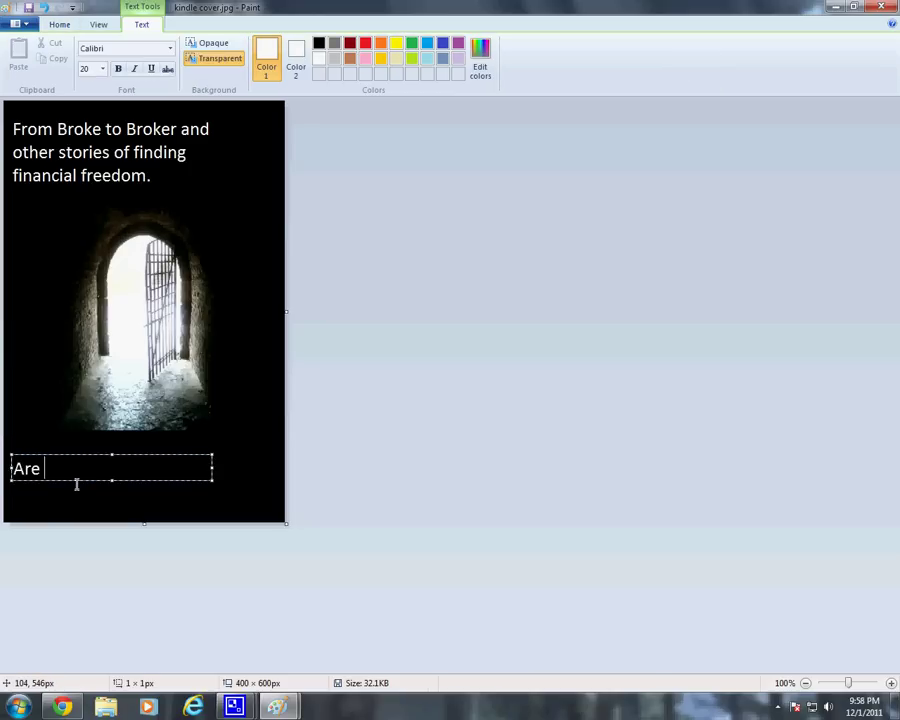
{"action": "type", "text": " you ready to be free?"}
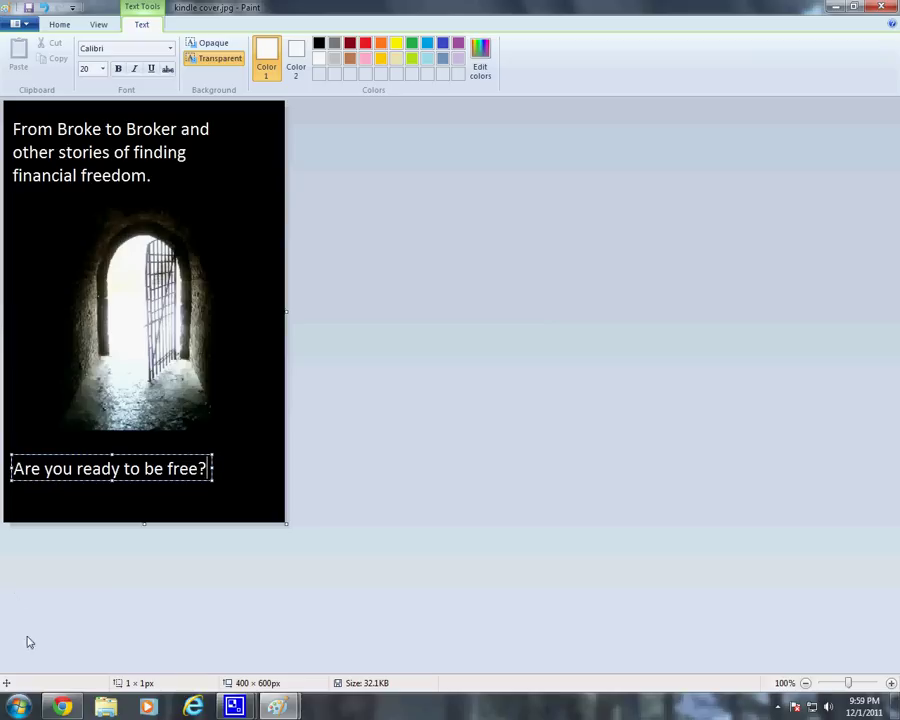
{"action": "left_click", "coordinate": [18, 706]}
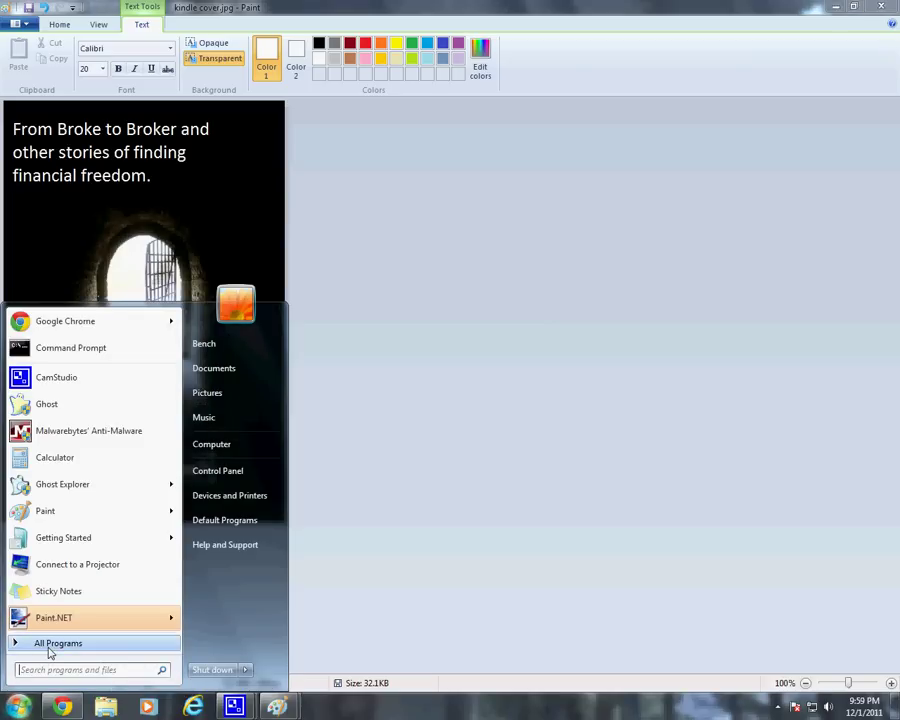
{"action": "left_click", "coordinate": [50, 645]}
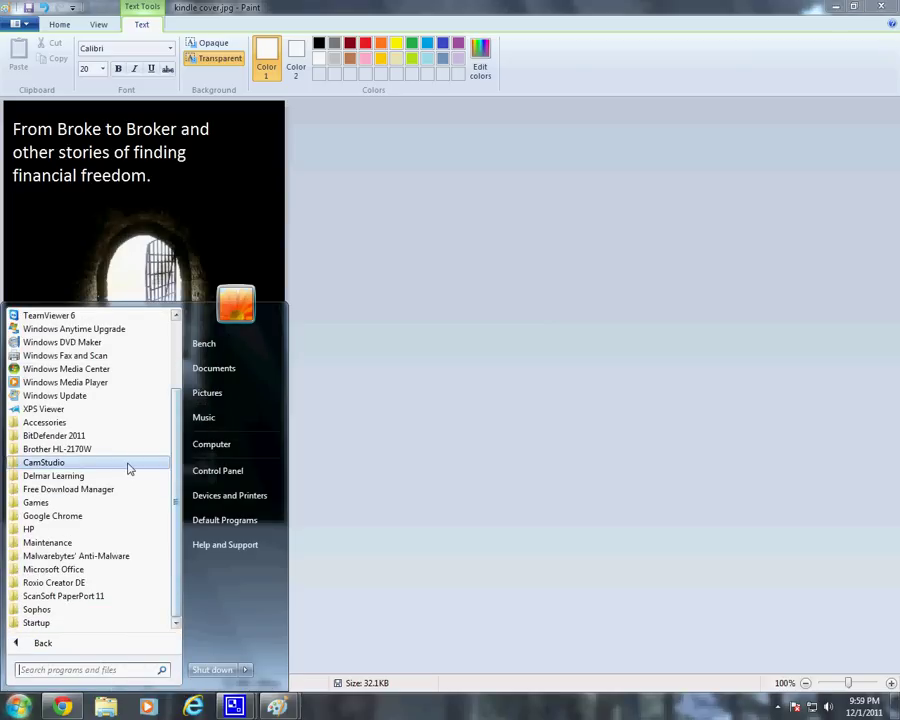
{"action": "left_click", "coordinate": [106, 422]}
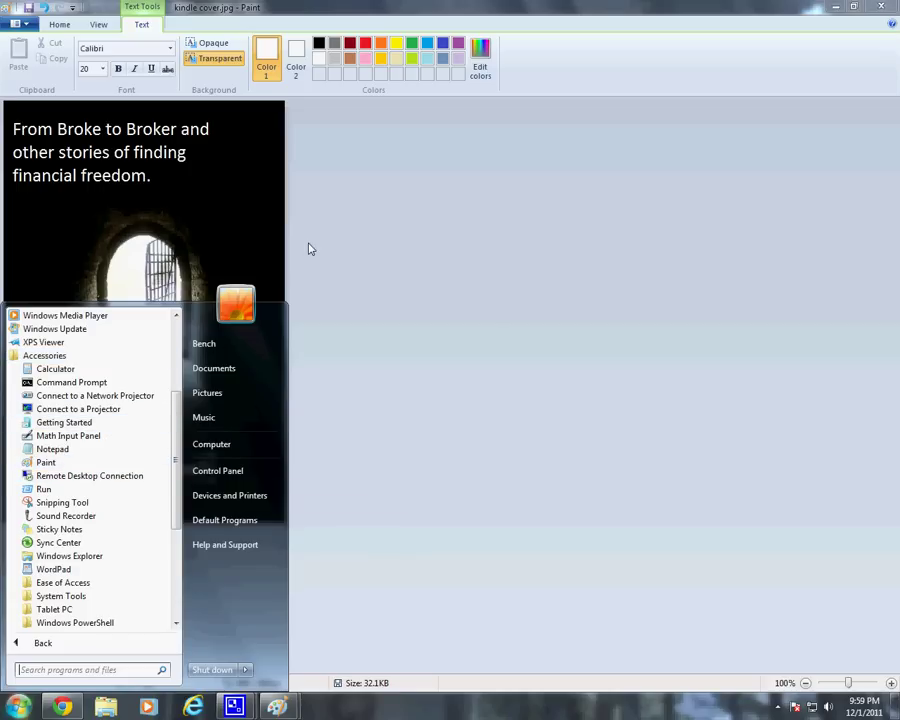
{"action": "left_click", "coordinate": [410, 8]}
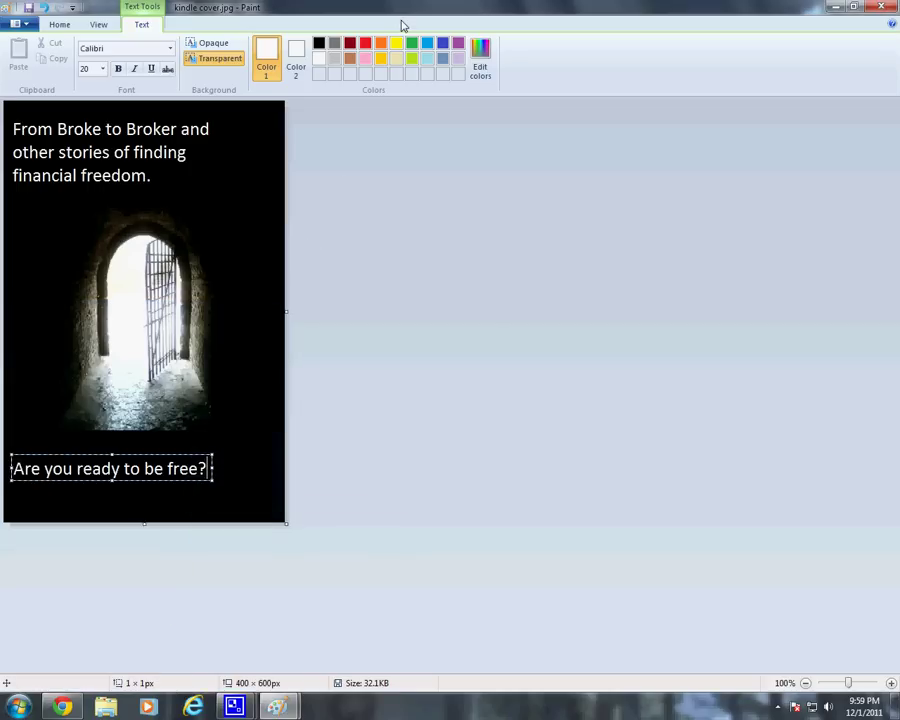
Step: Save the cover from the Quick Access toolbar, glancing at the file menu without choosing anything
{"action": "left_click", "coordinate": [28, 7]}
{"action": "left_click", "coordinate": [31, 25]}
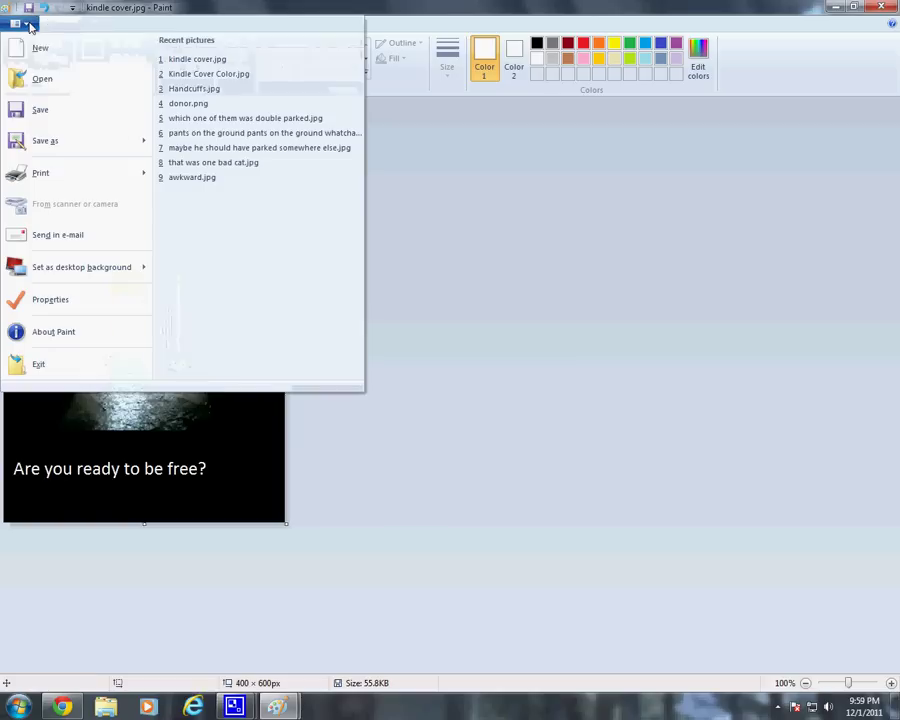
{"action": "left_click", "coordinate": [52, 113]}
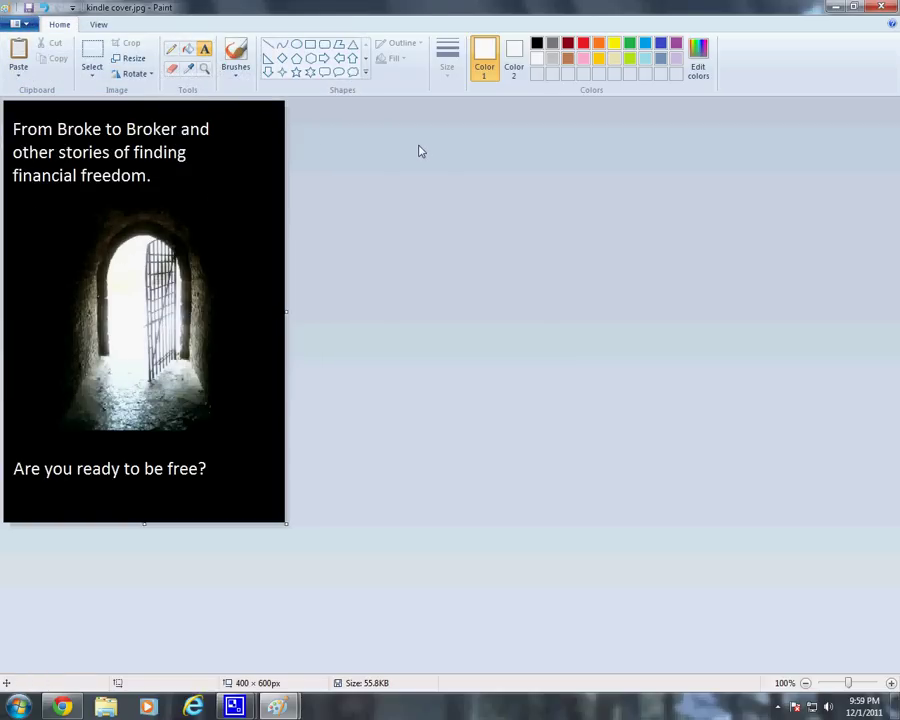
{"action": "left_click", "coordinate": [31, 25]}
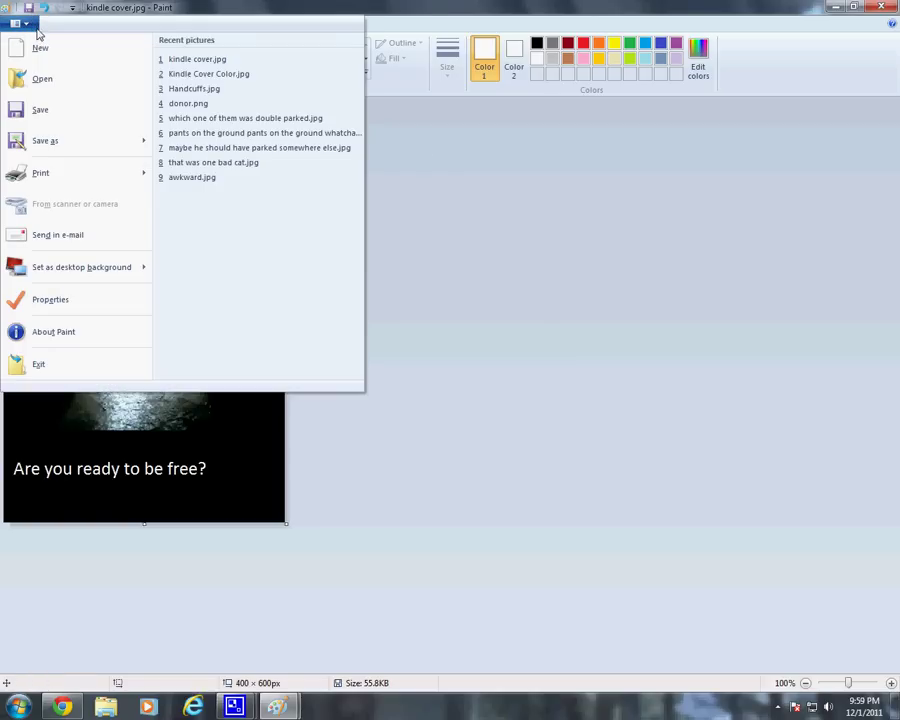
{"action": "left_click", "coordinate": [200, 7]}
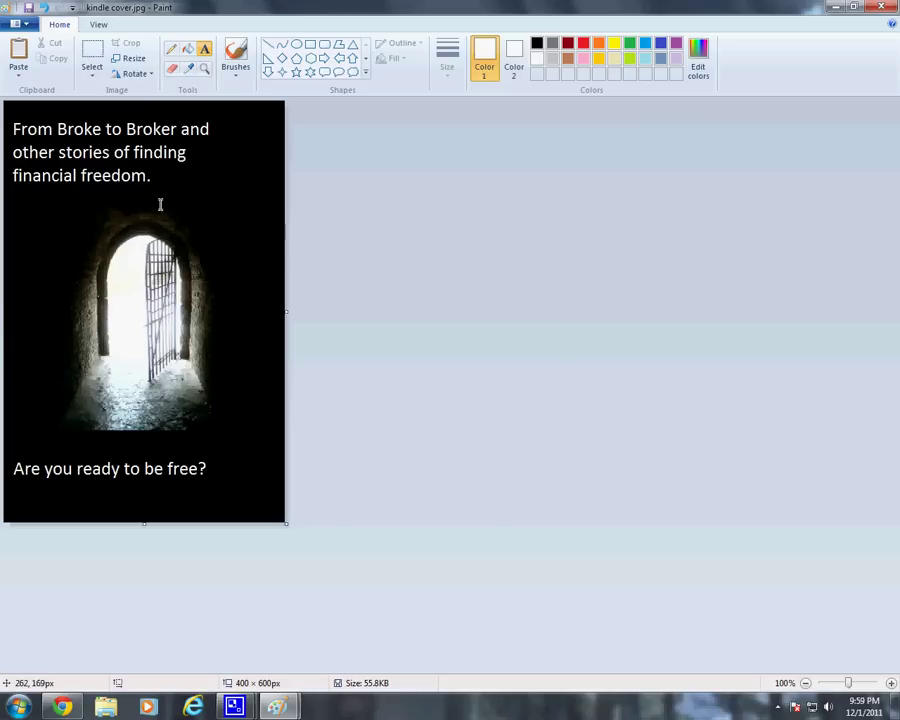
Step: Confirm in the Resize dialog that the cover is 400 × 600 pixels, changing nothing
{"action": "left_click", "coordinate": [132, 58]}
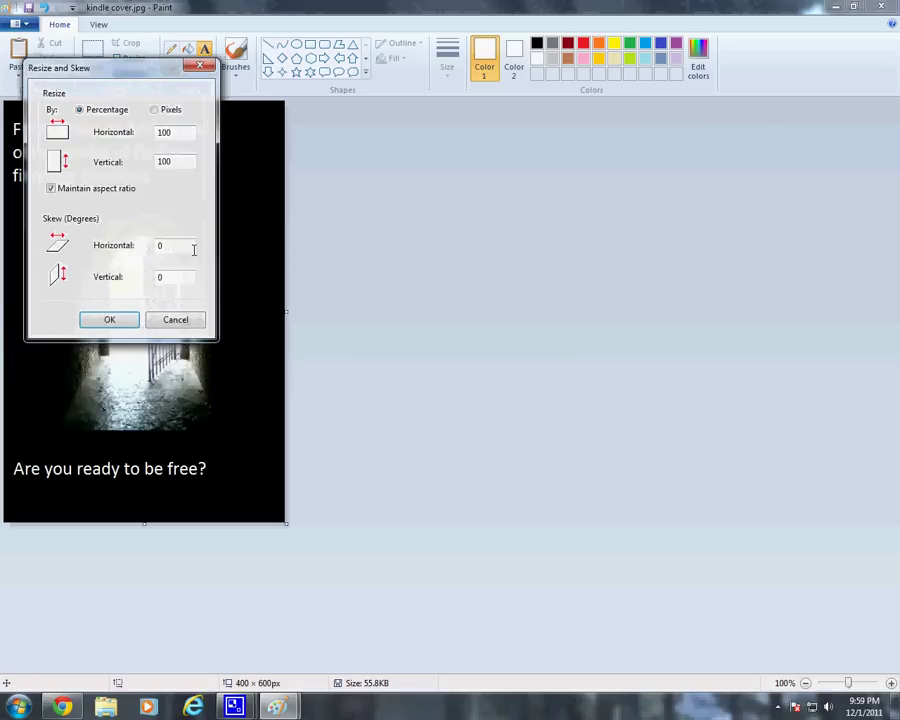
{"action": "left_click", "coordinate": [155, 109]}
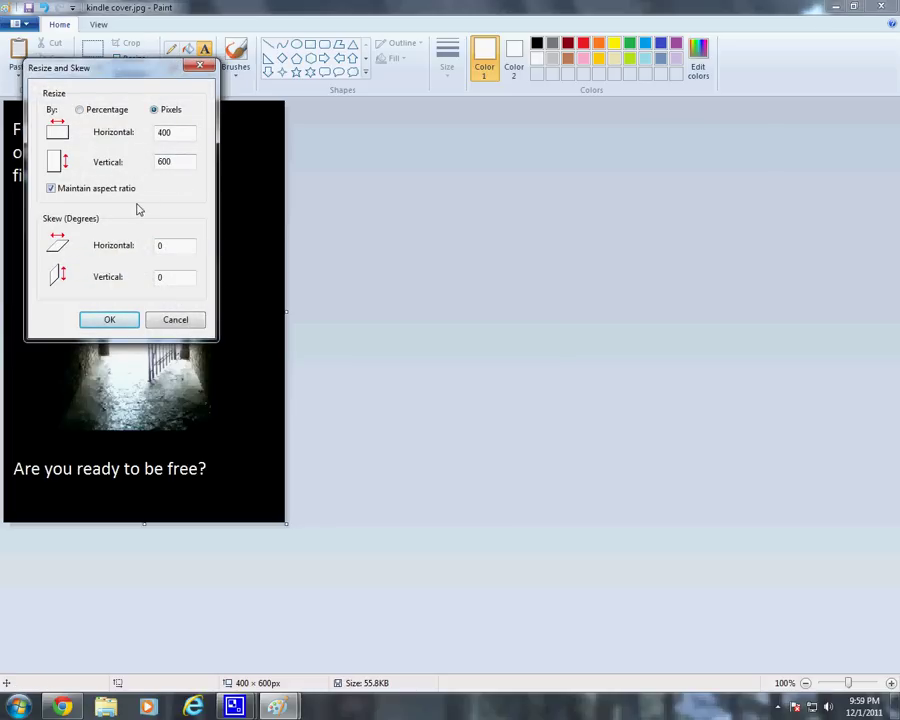
{"action": "left_click", "coordinate": [174, 319]}
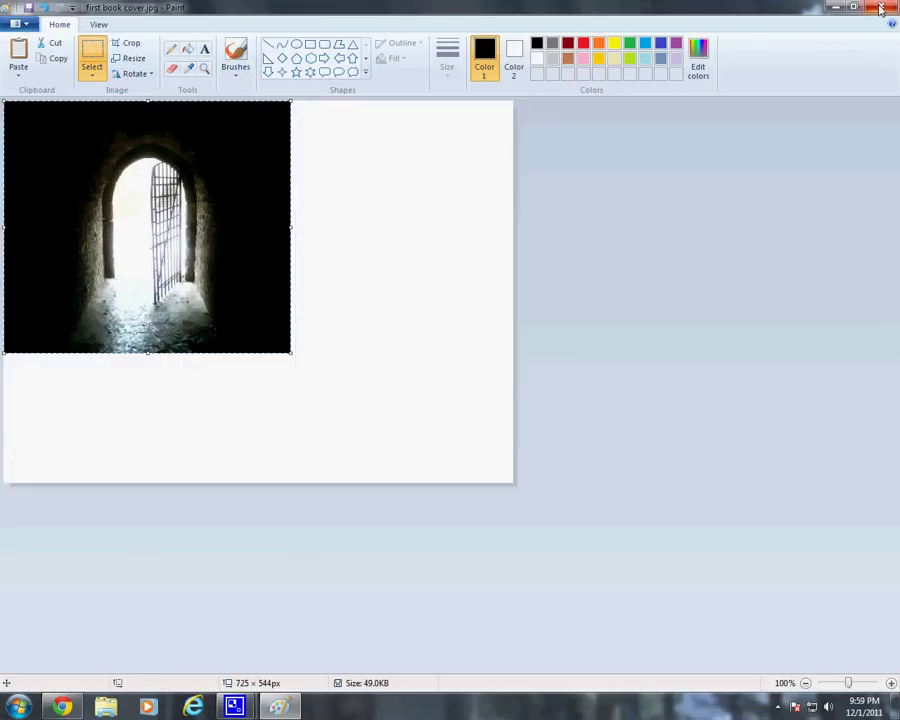
Step: Close Paint without saving first book cover.jpg, then view kindle cover.jpg in Photo Viewer and close it
{"action": "left_click", "coordinate": [881, 6]}
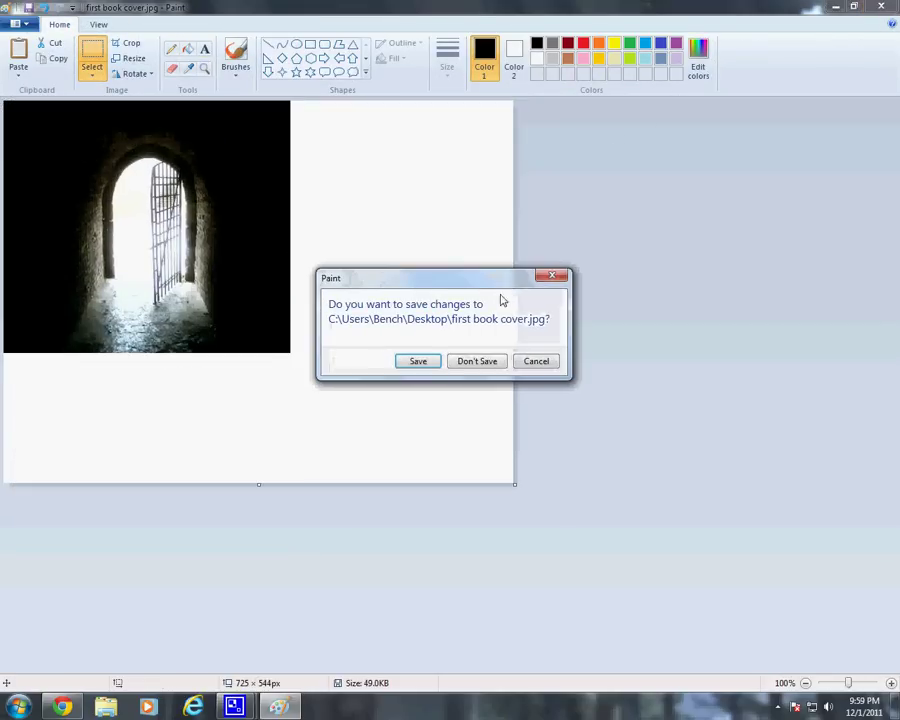
{"action": "left_click", "coordinate": [474, 367]}
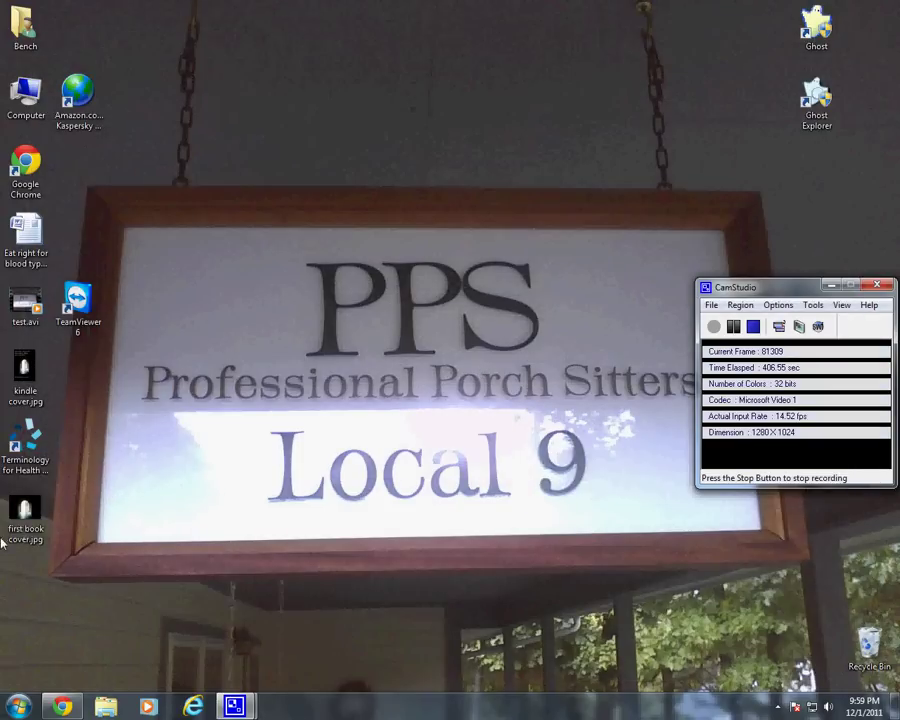
{"action": "double_click", "coordinate": [25, 372]}
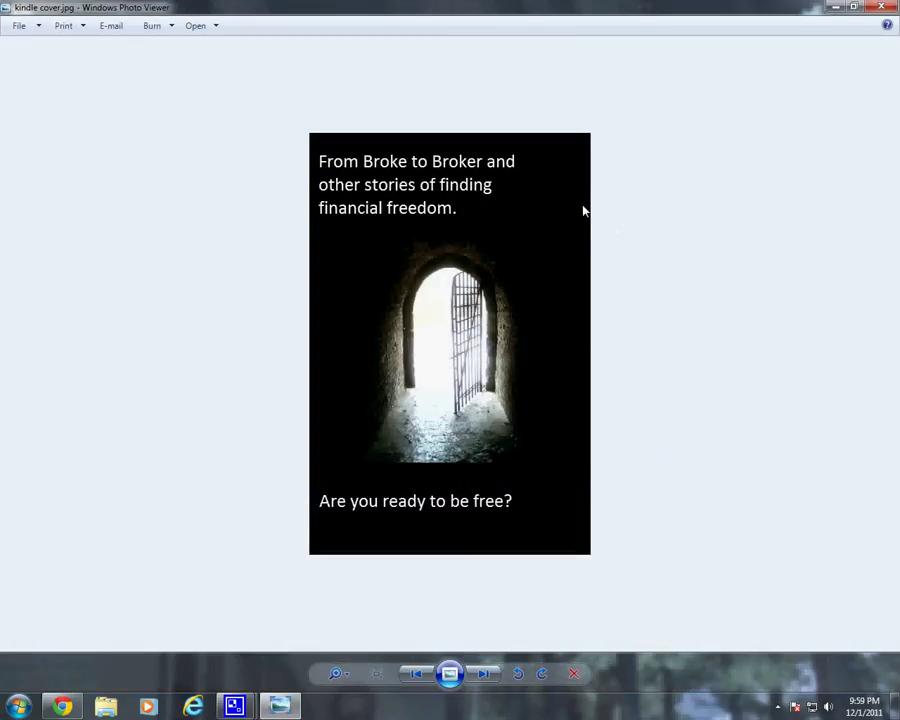
{"action": "scroll", "coordinate": [660, 221], "scroll_direction": "up", "scroll_amount": 3}
{"action": "scroll", "coordinate": [660, 221], "scroll_direction": "down", "scroll_amount": 3}
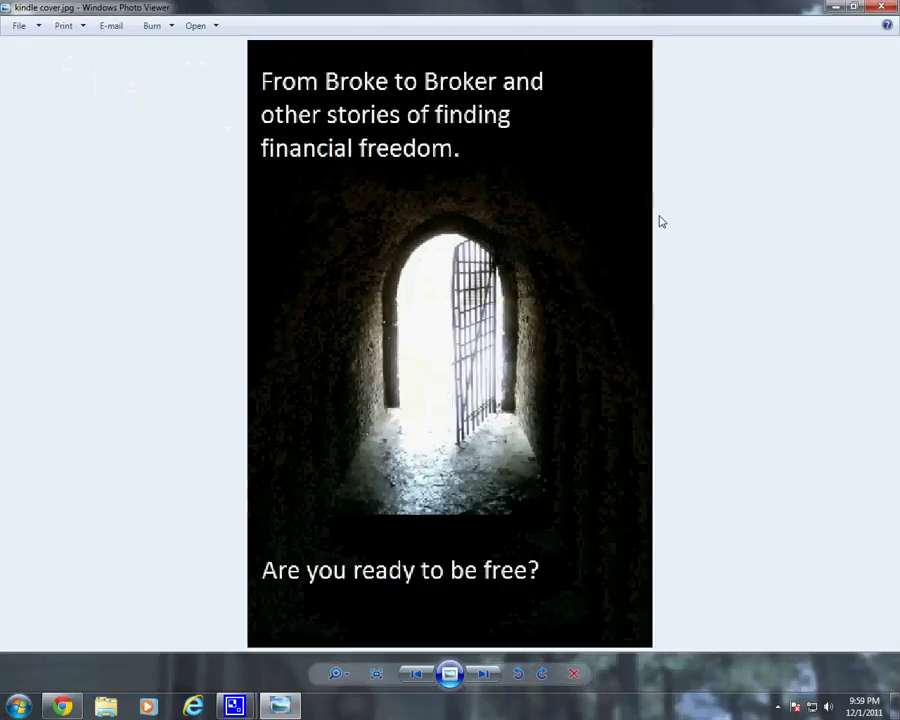
{"action": "left_click", "coordinate": [885, 7]}
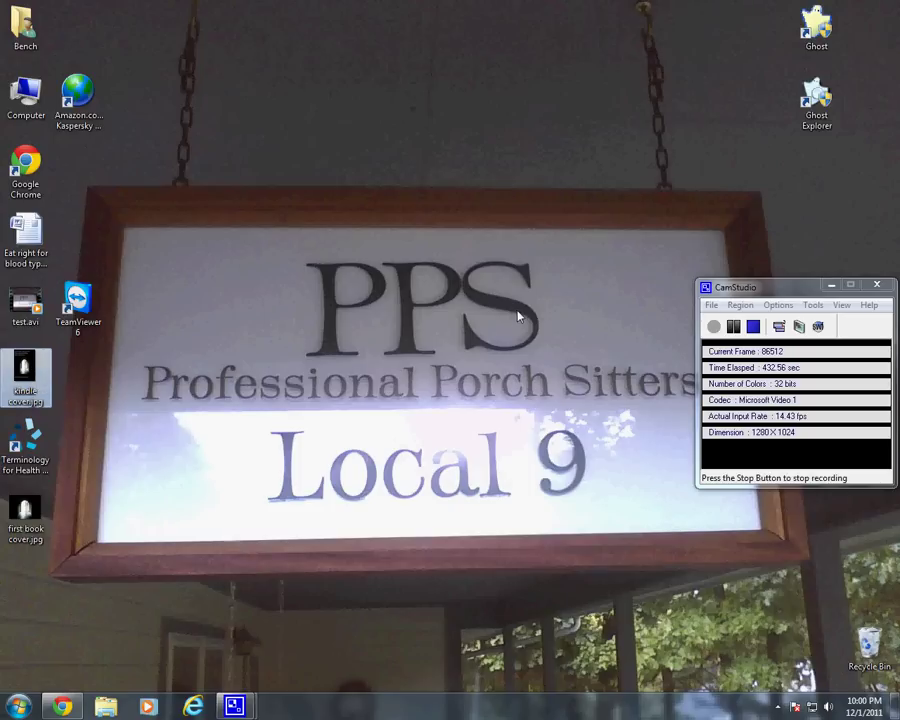
Step: Back in Chrome, expand the Ferret Freedom Fighters video description, then bring up CamStudio
{"action": "key", "text": "alt+Tab"}
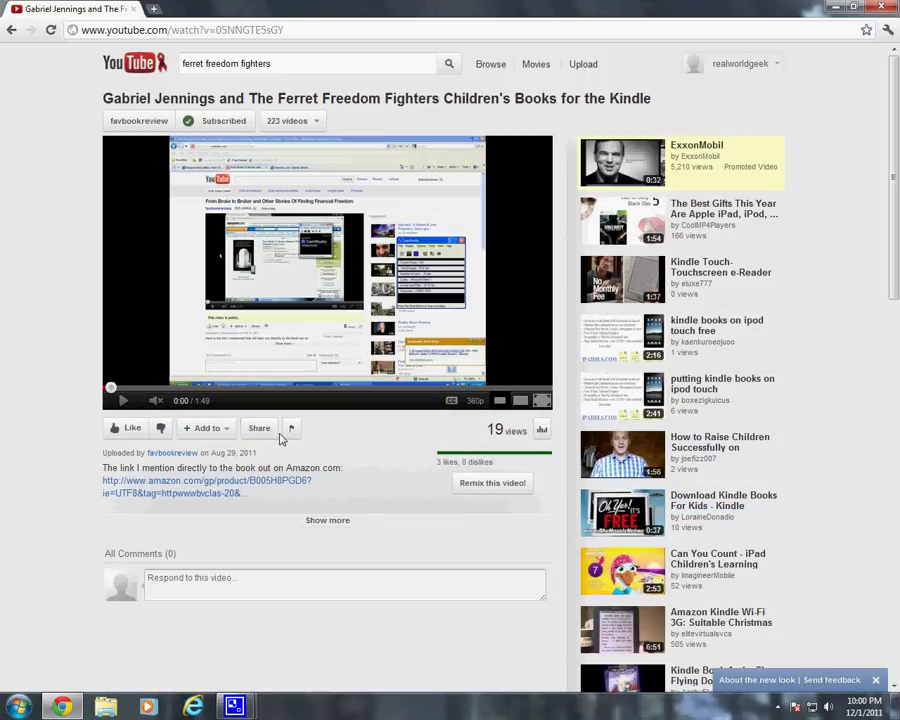
{"action": "left_click", "coordinate": [343, 522]}
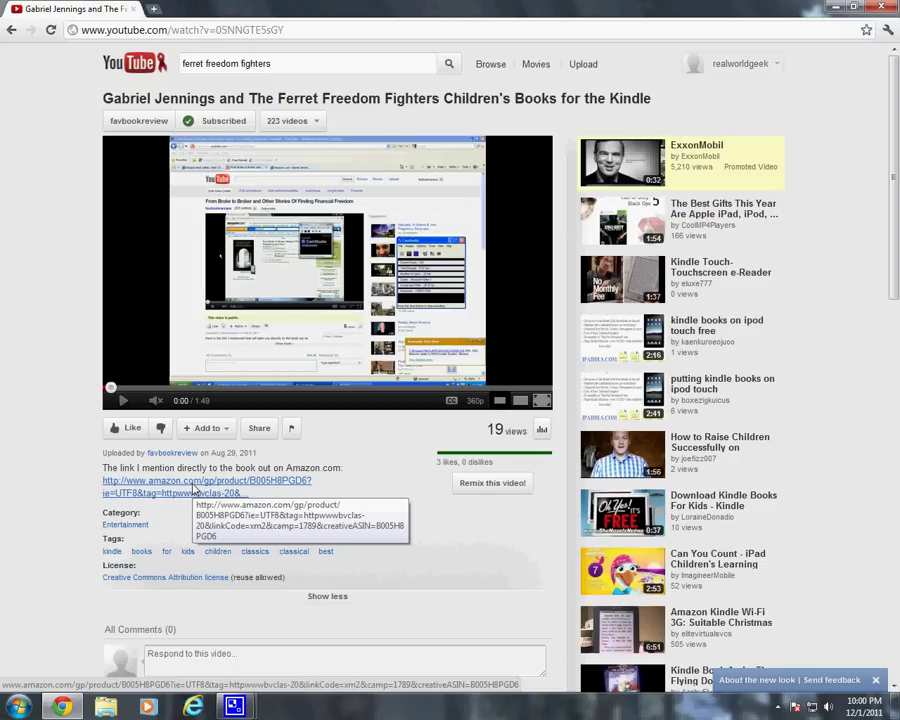
{"action": "left_click", "coordinate": [234, 707]}
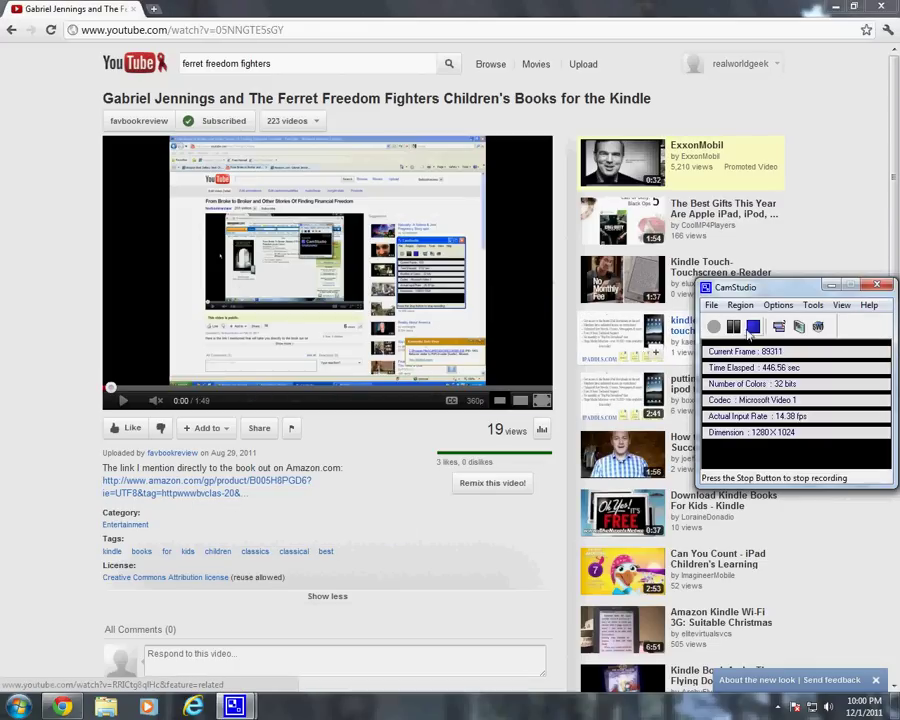